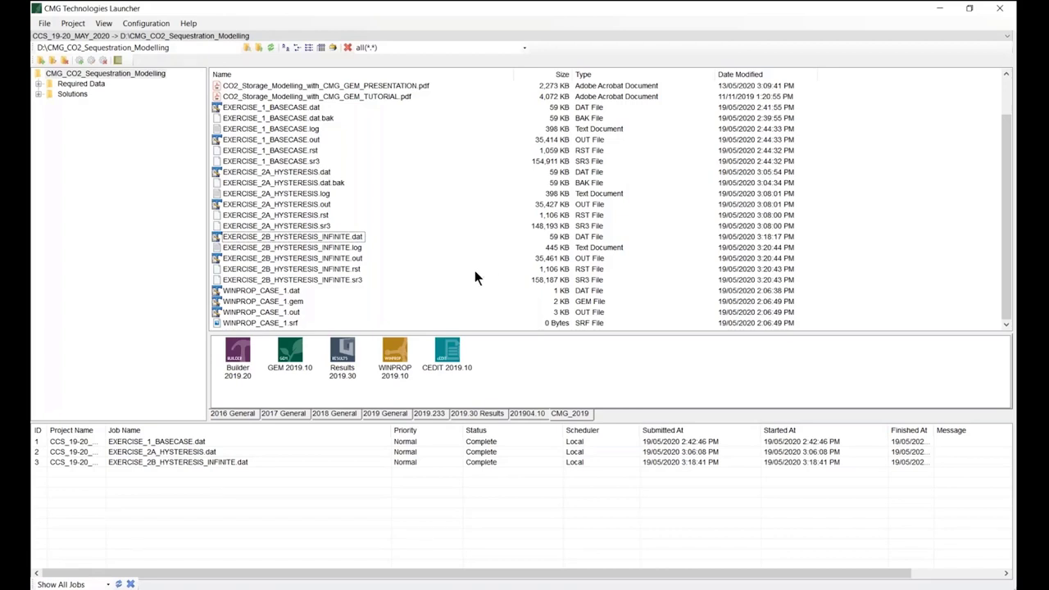
Step: Load WINPROP_CASE_1.dat into WinProp 2019.10 from the launcher file list
click(246, 291)
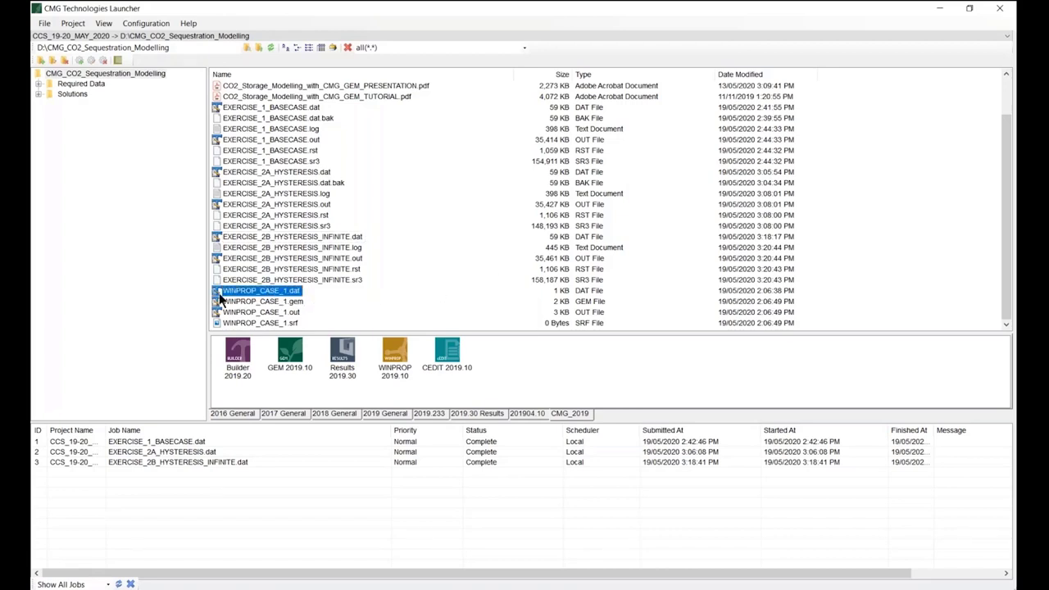
drag(258, 295, 398, 354)
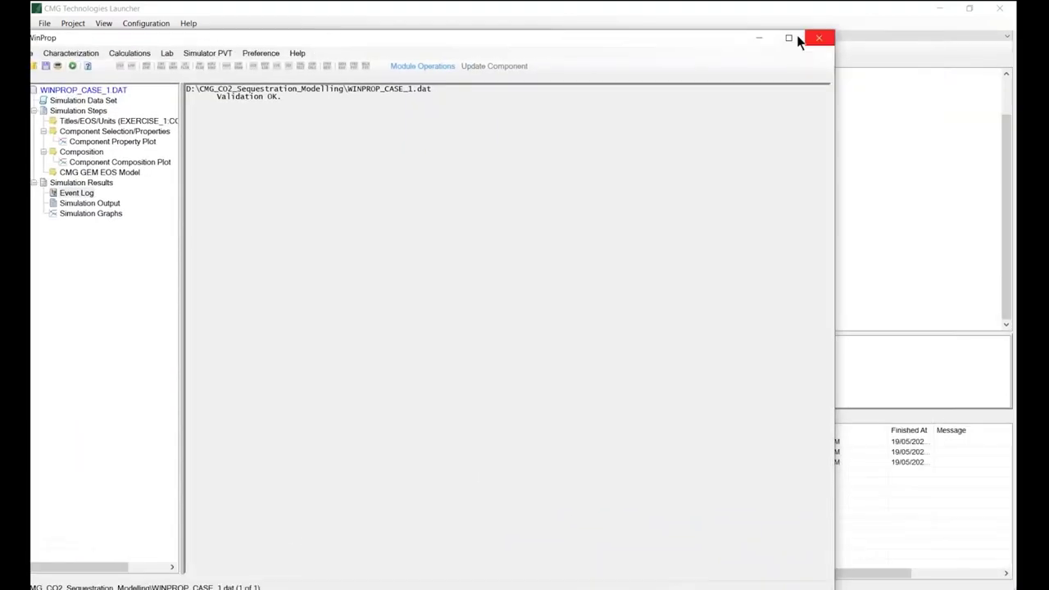
Step: Maximize WinProp and change the comment line to 'EXERCISE 3: CO2 2DBASECASE+SOLUBILITY'
click(787, 38)
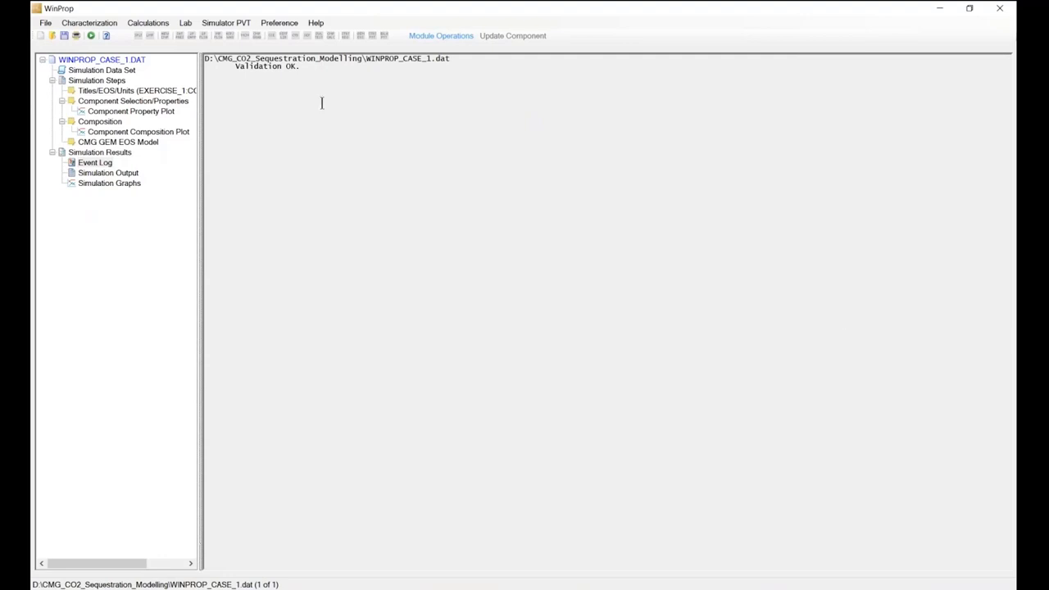
click(140, 91)
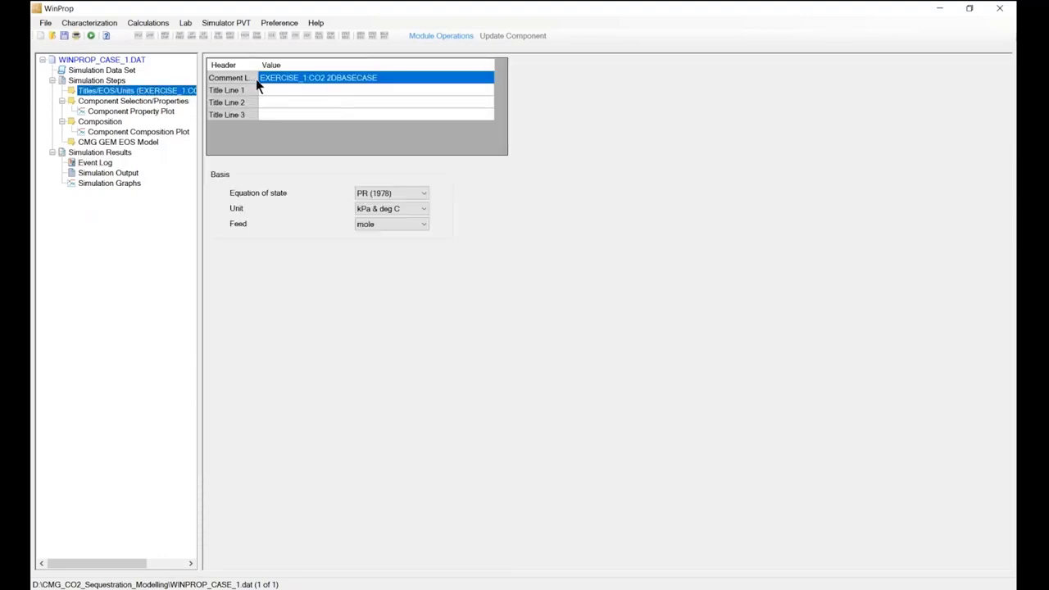
click(347, 79)
drag(403, 74, 259, 76)
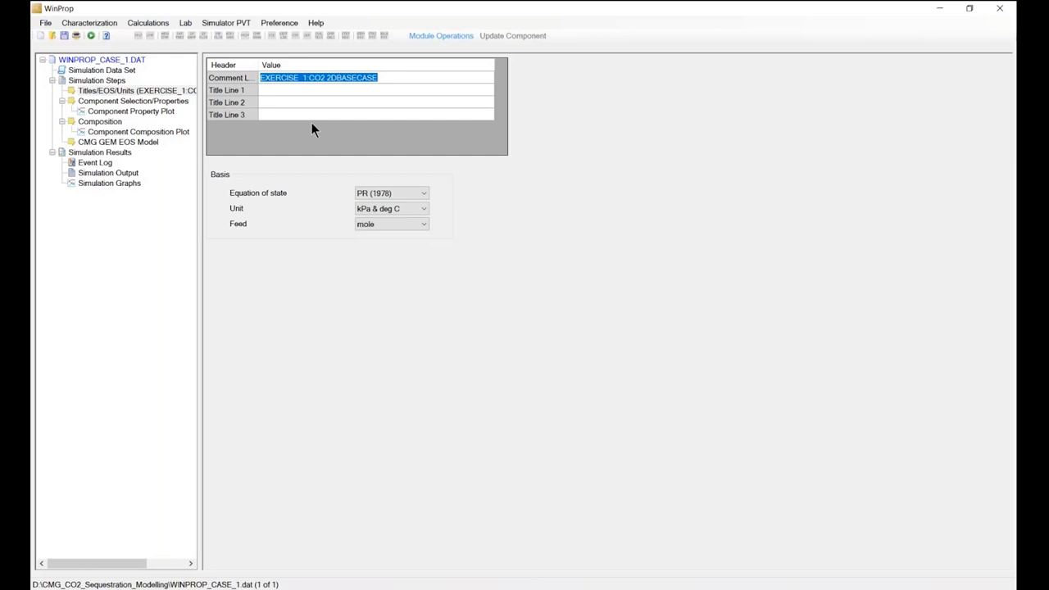
text(EXERCISE_)
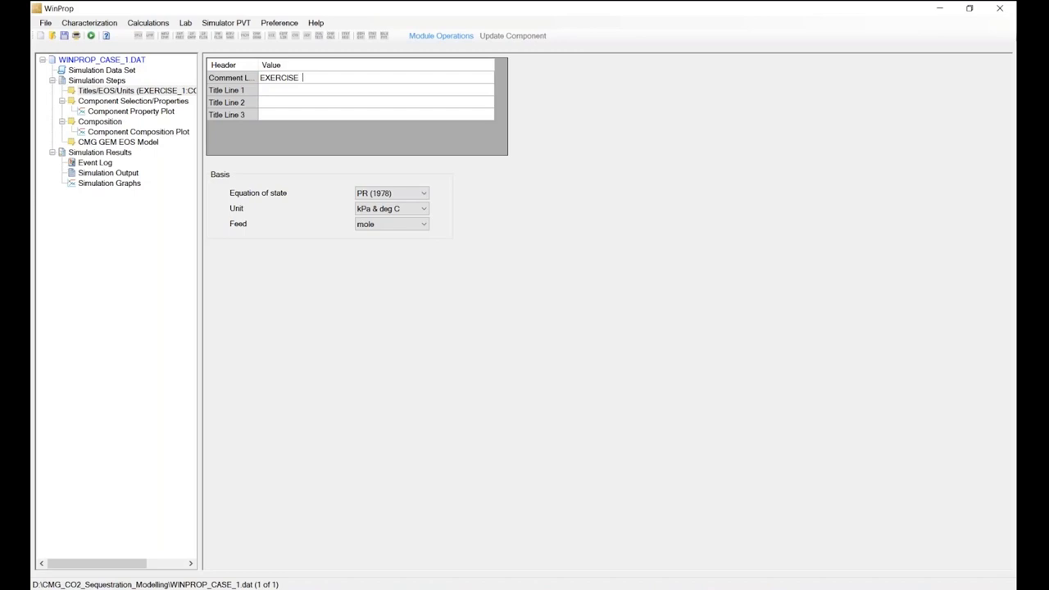
text(  3: CO2 2DBASECASE)
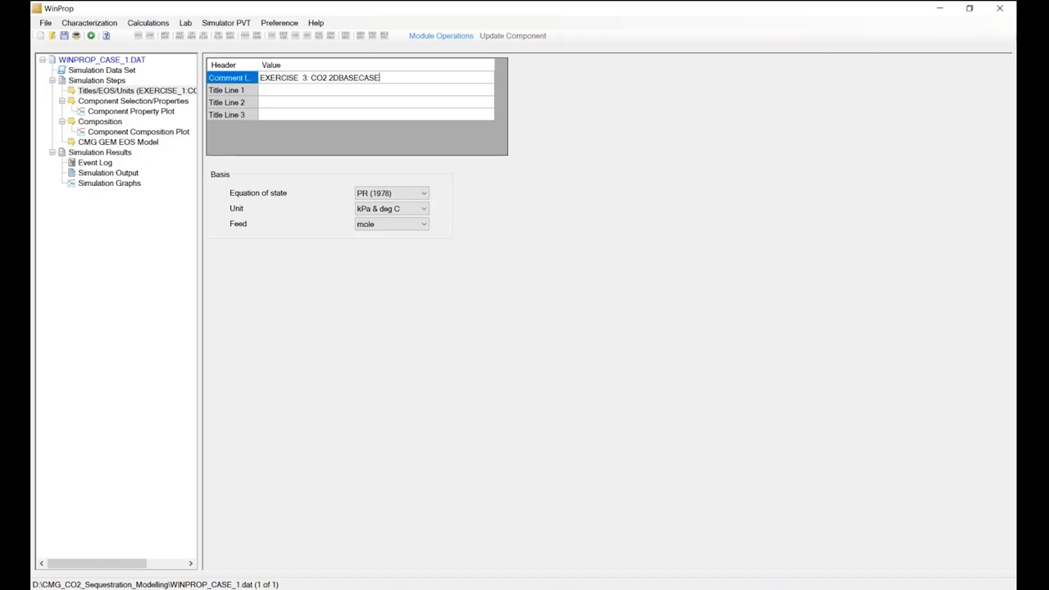
text(+SOLUBILITY)
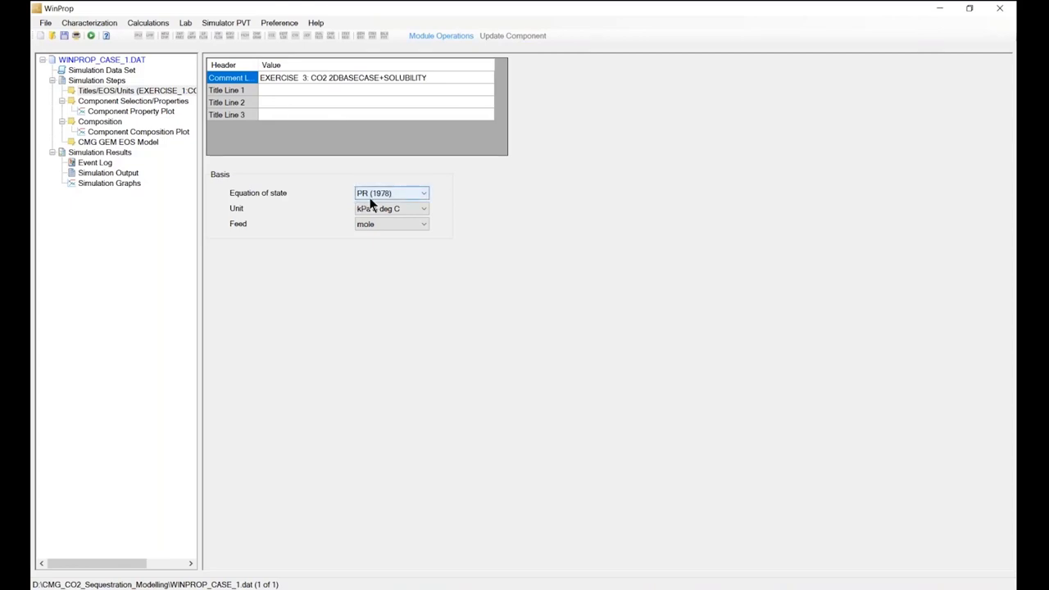
click(100, 102)
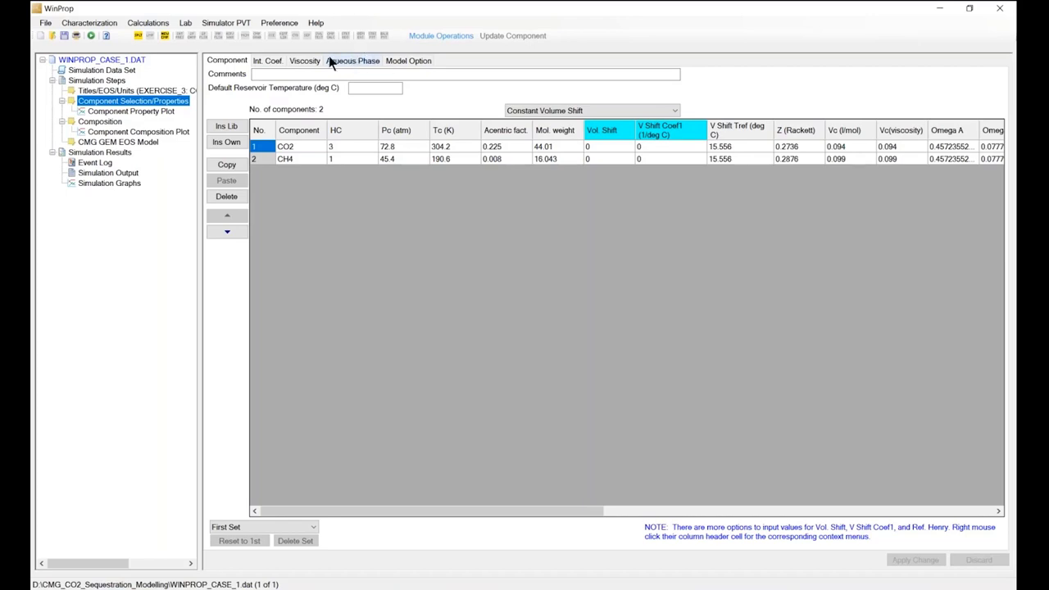
Step: On the Aqueous Phase settings, use Li-Nghiem's Method (1986) for Henry's law constants
click(351, 61)
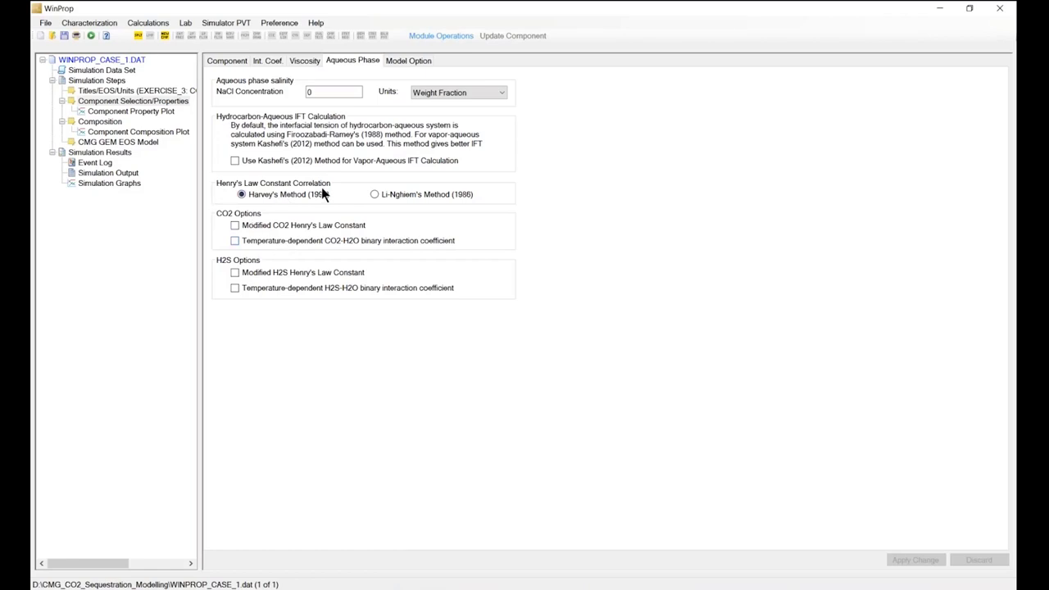
click(379, 195)
Step: Save the dataset under the new name WINPROP_CASE_3A.dat and show its GEM EOS Model settings
click(43, 26)
click(45, 25)
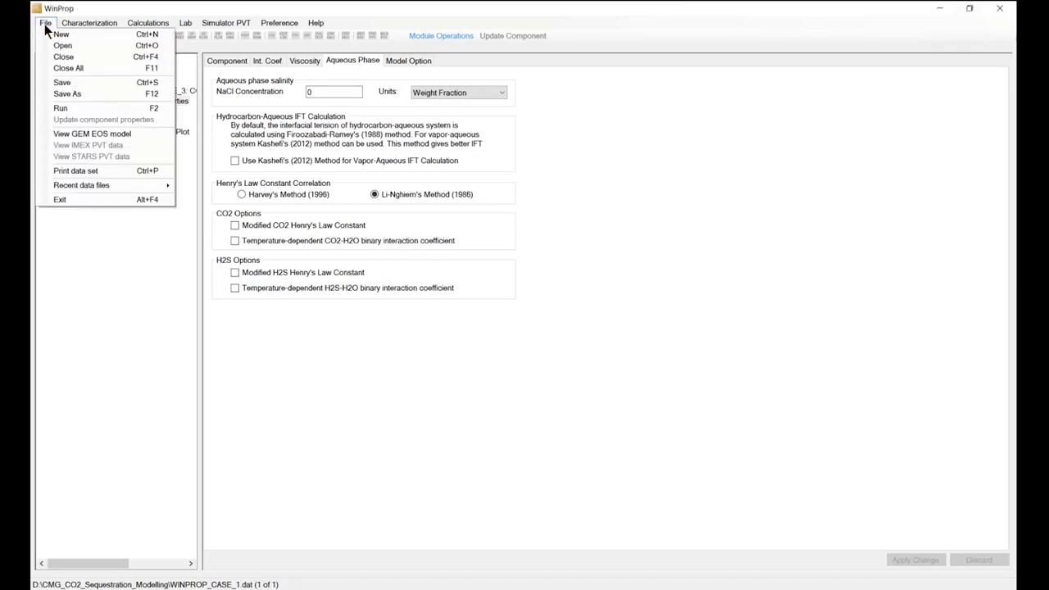
click(48, 92)
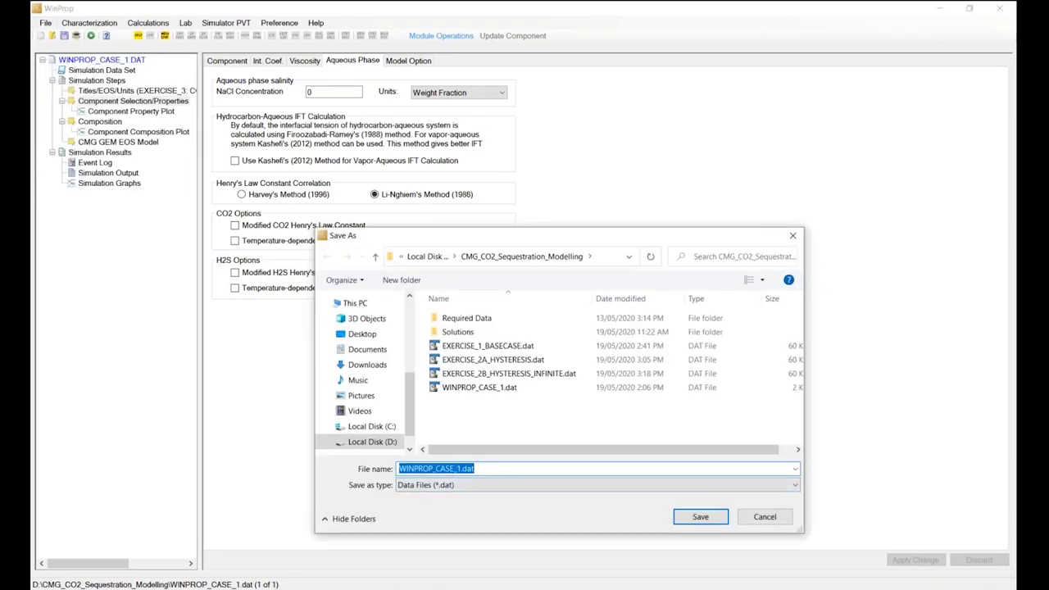
click(459, 468)
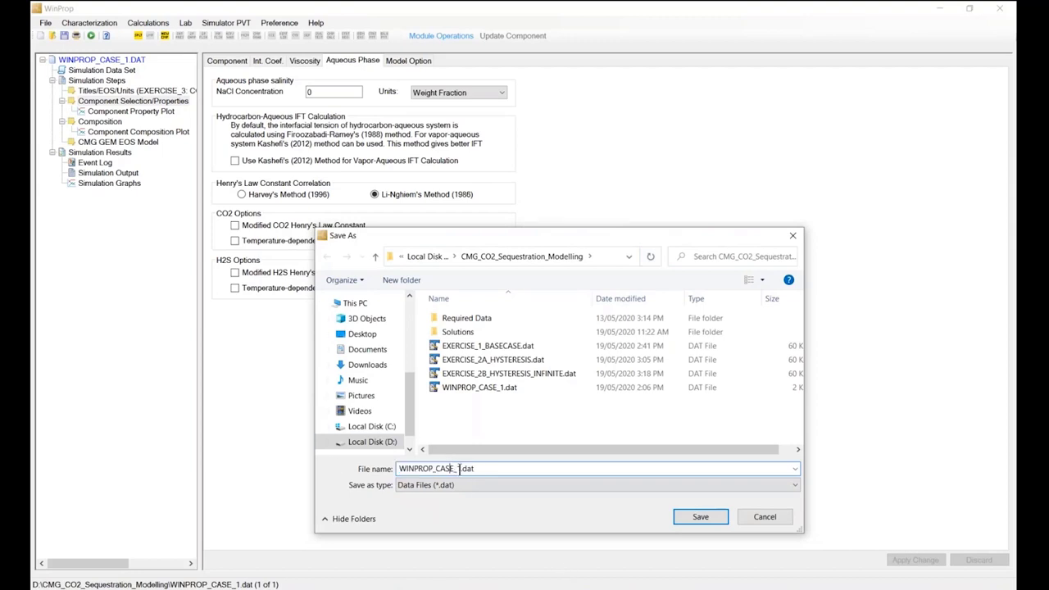
key(BackSpace)
text(3A)
click(698, 520)
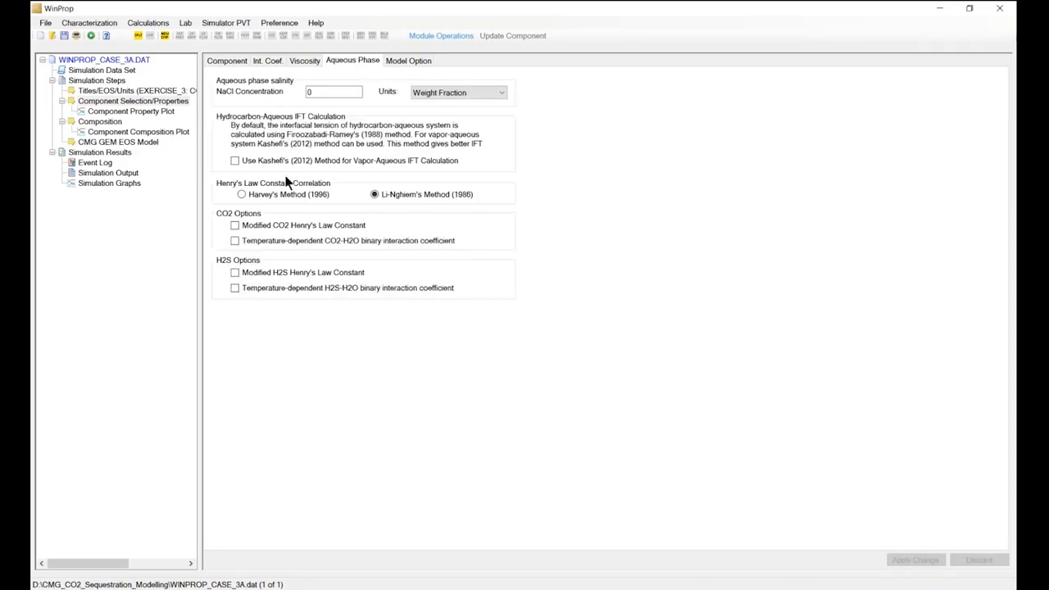
click(104, 143)
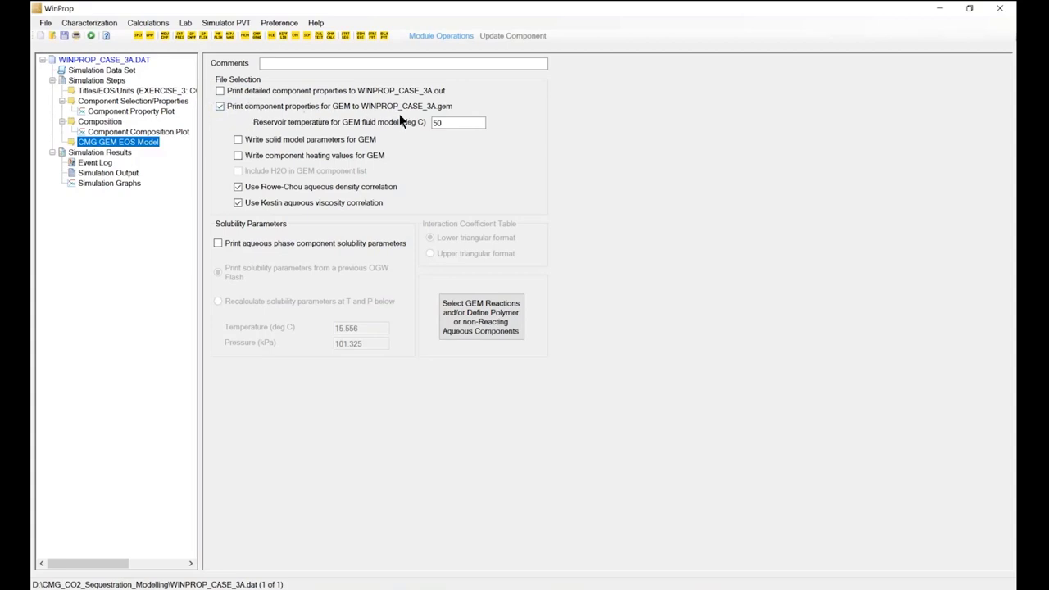
Step: Set the reservoir temperature to 50 °C
double_click(438, 122)
text(50)
key(Tab)
Step: Enable aqueous solubility printing, recalculate solubility at 50 °C and 11800 kPa, and save
click(217, 242)
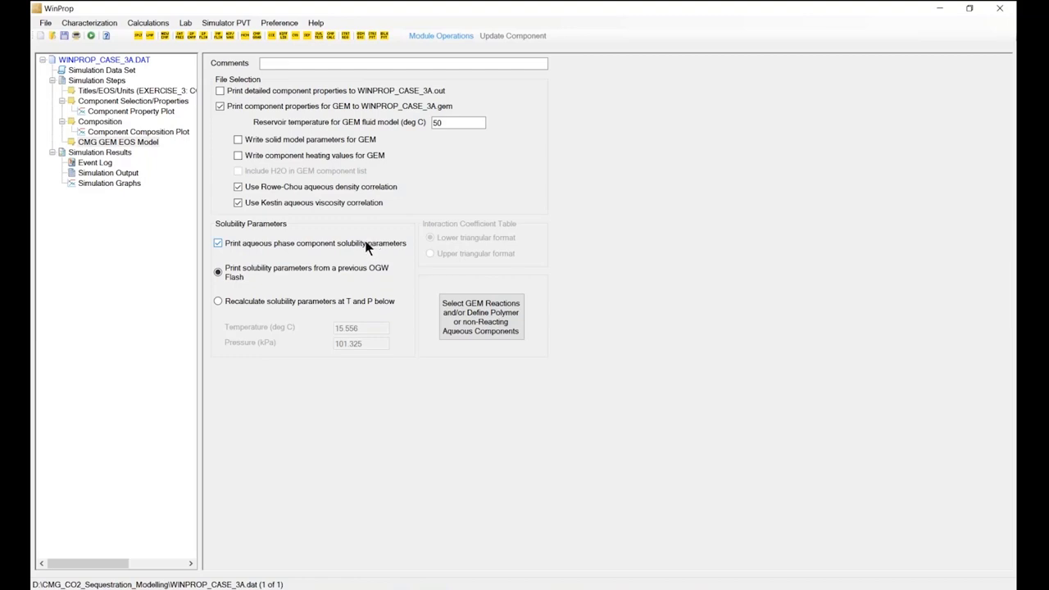
click(219, 301)
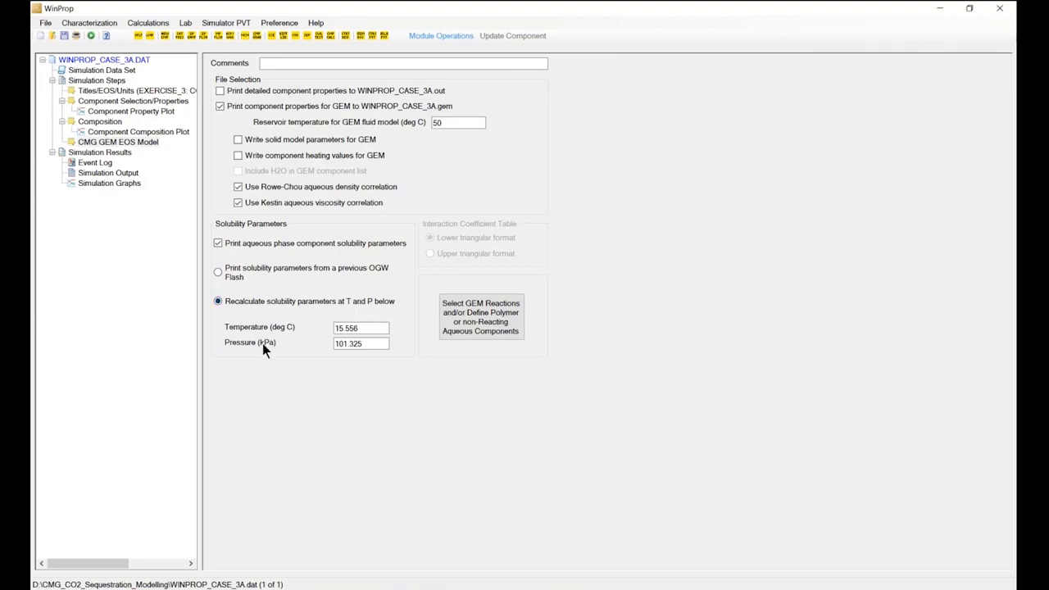
double_click(361, 327)
text(50)
drag(370, 344, 332, 345)
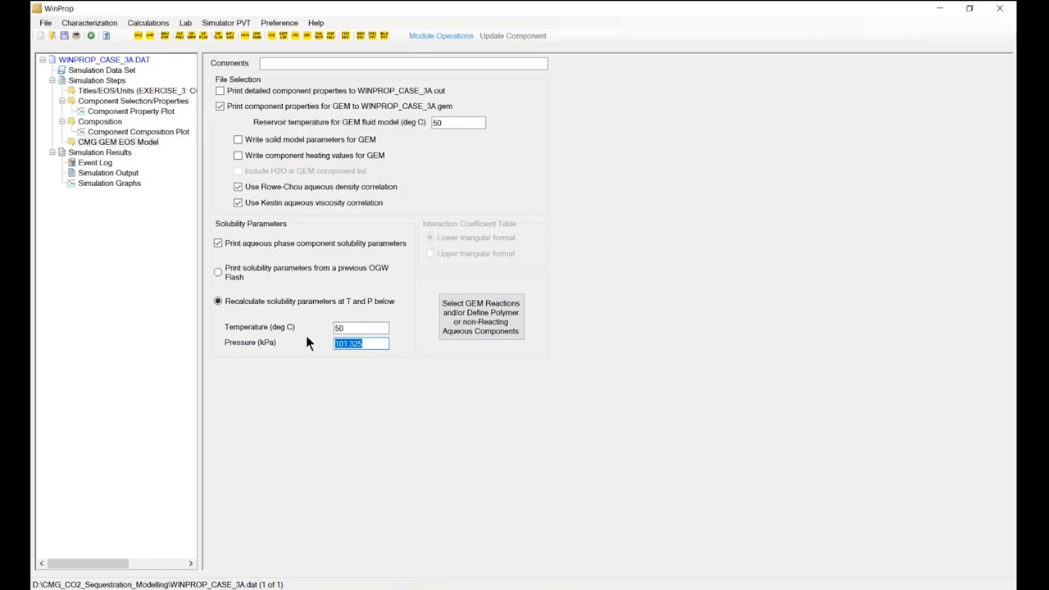
text(11800)
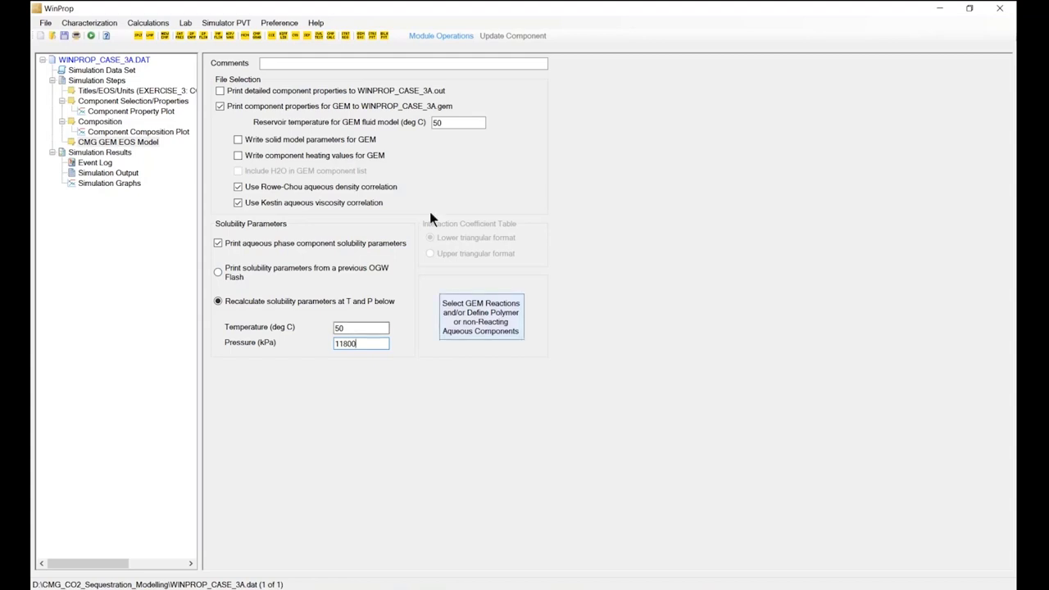
click(65, 35)
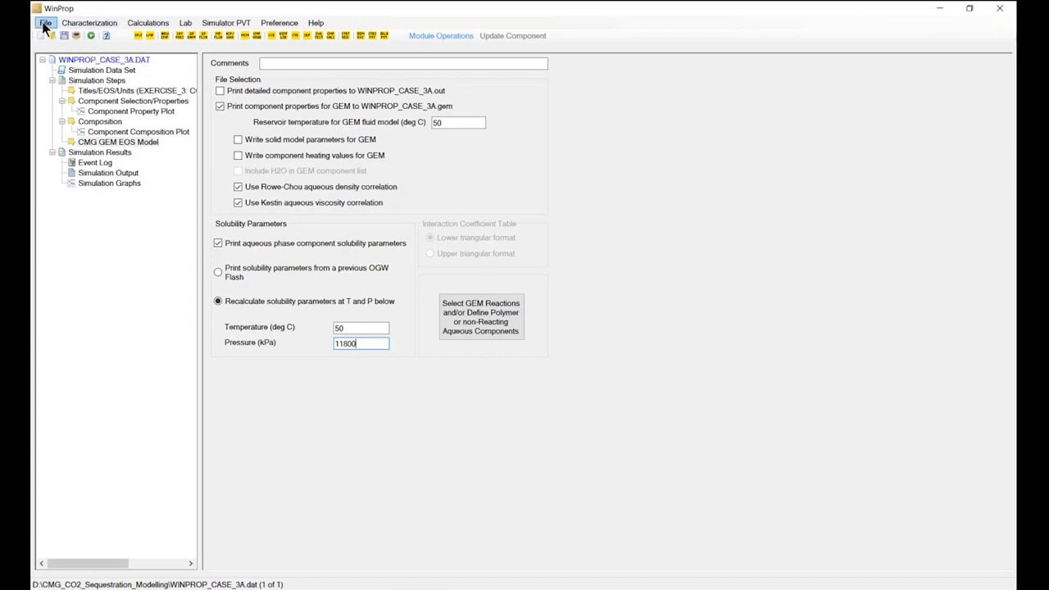
Step: Run WINPROP_CASE_3A.dat, confirm Validation OK, and return to the launcher
click(45, 23)
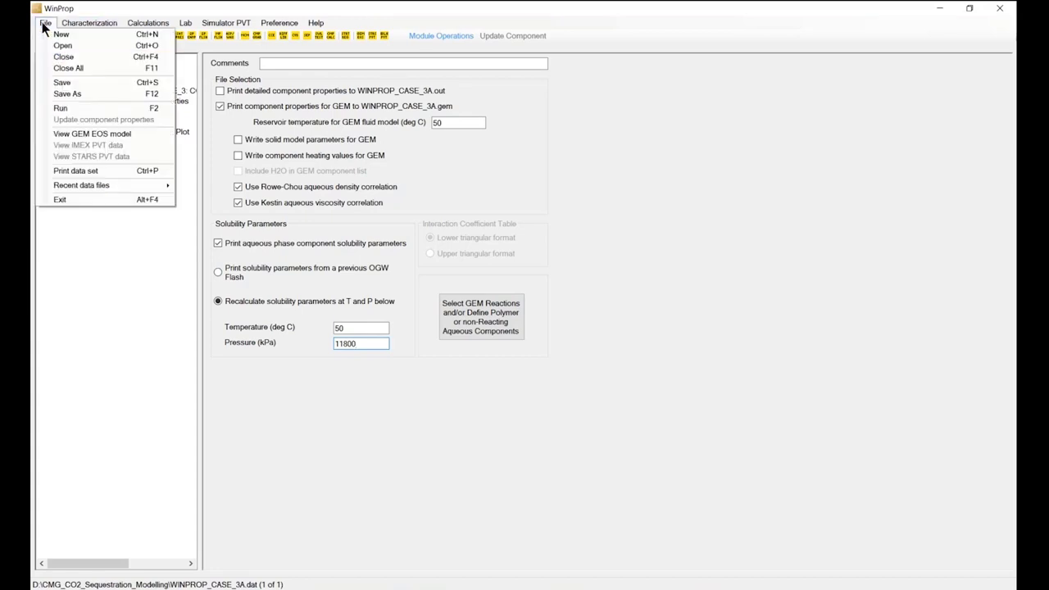
click(65, 108)
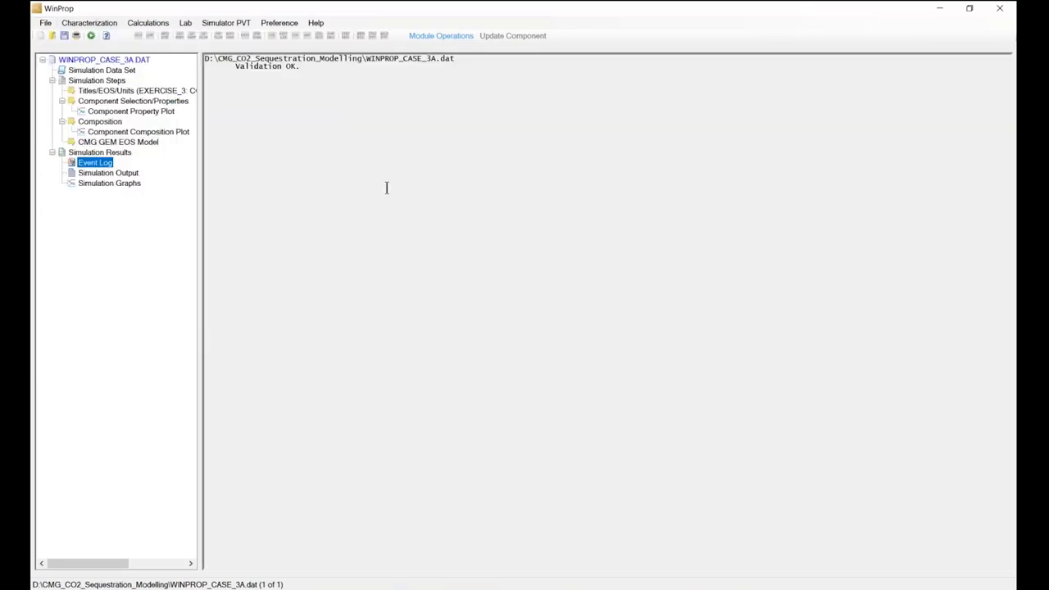
click(386, 189)
key(alt+Tab)
Step: Mark WINPROP_CASE_1.gem as the first comparison file, then bring up WINPROP_CASE_3A.gem's file actions
scroll(479, 291, down, 3)
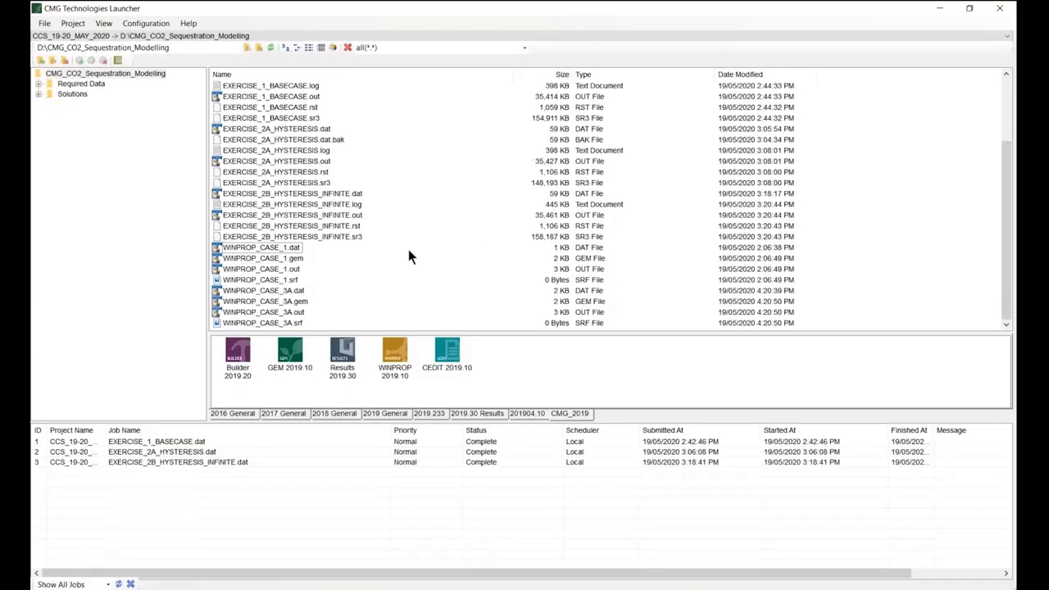
click(267, 302)
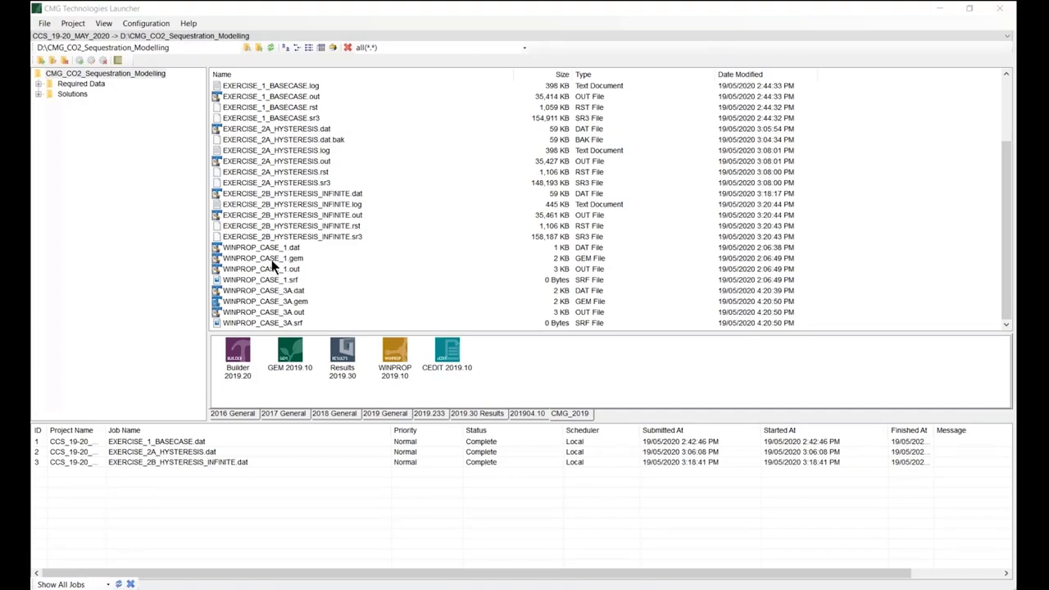
click(347, 291)
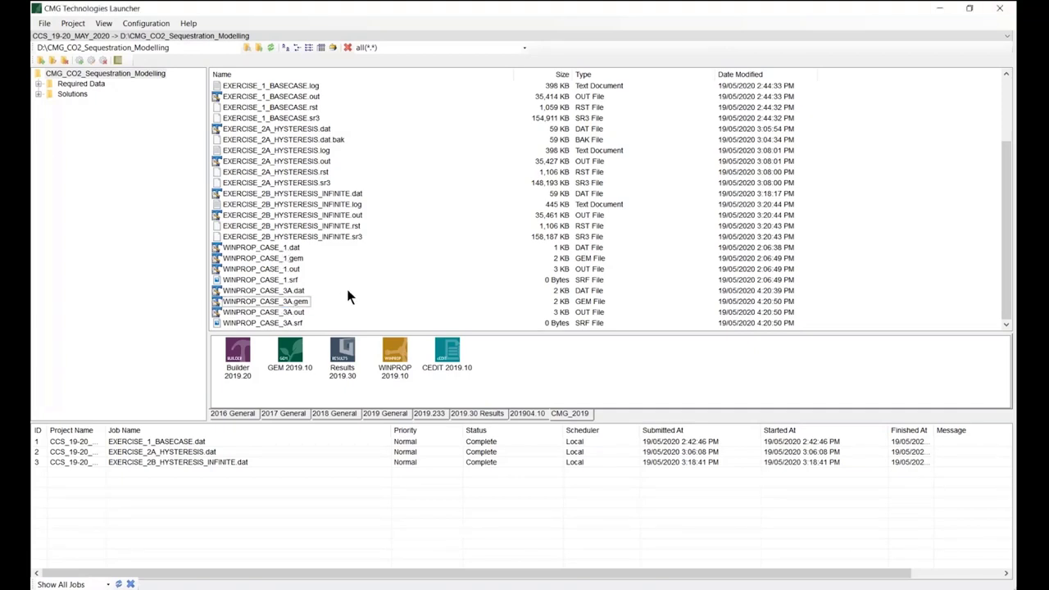
right_click(279, 259)
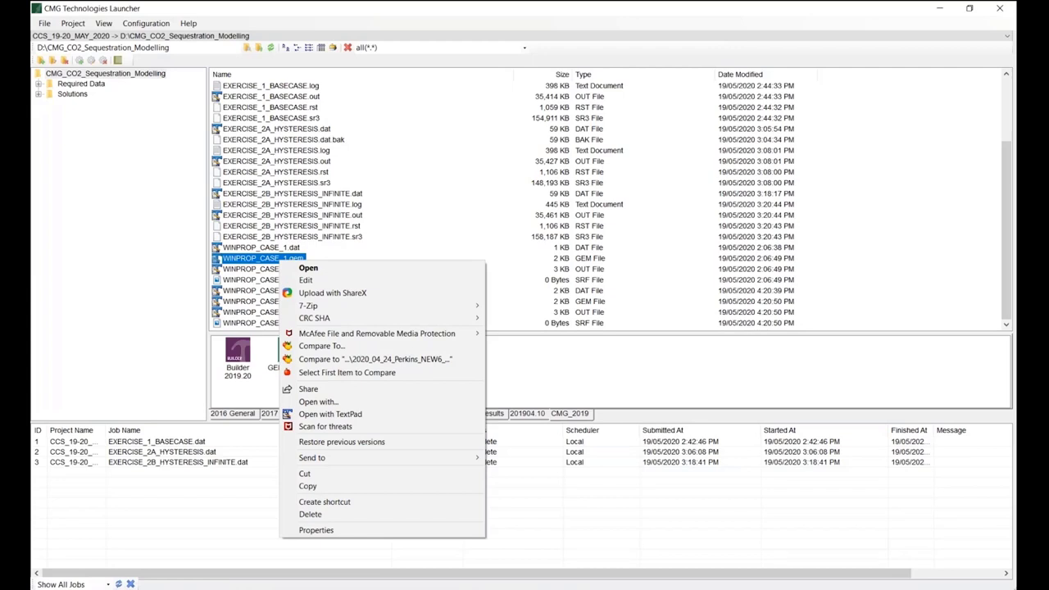
click(330, 373)
right_click(292, 302)
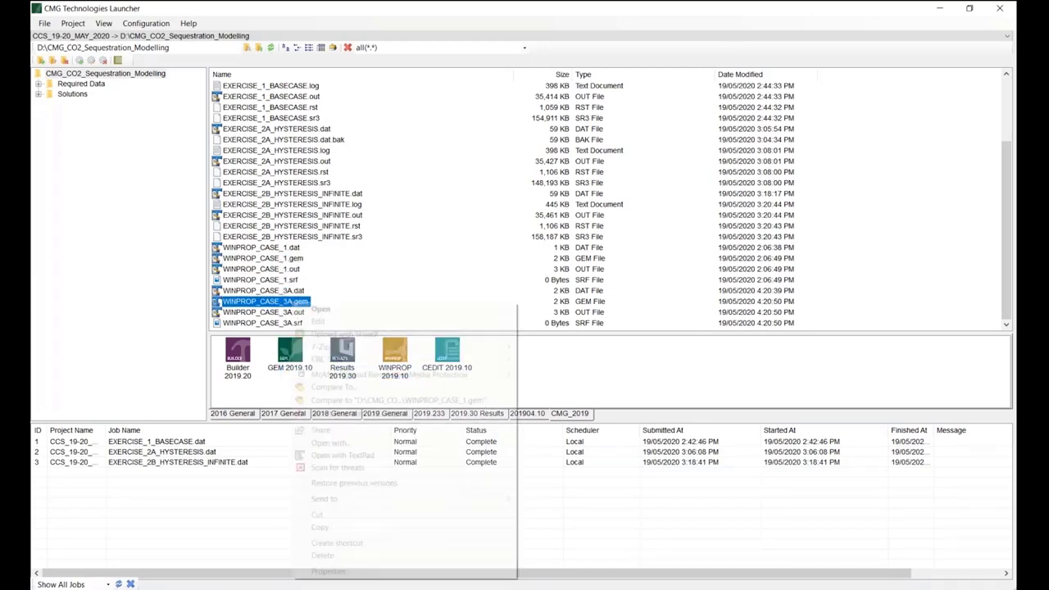
Step: Compare the file with WINPROP_CASE_1.gem and inspect the added *SOLUBILITY and *HENRYC lines
click(333, 400)
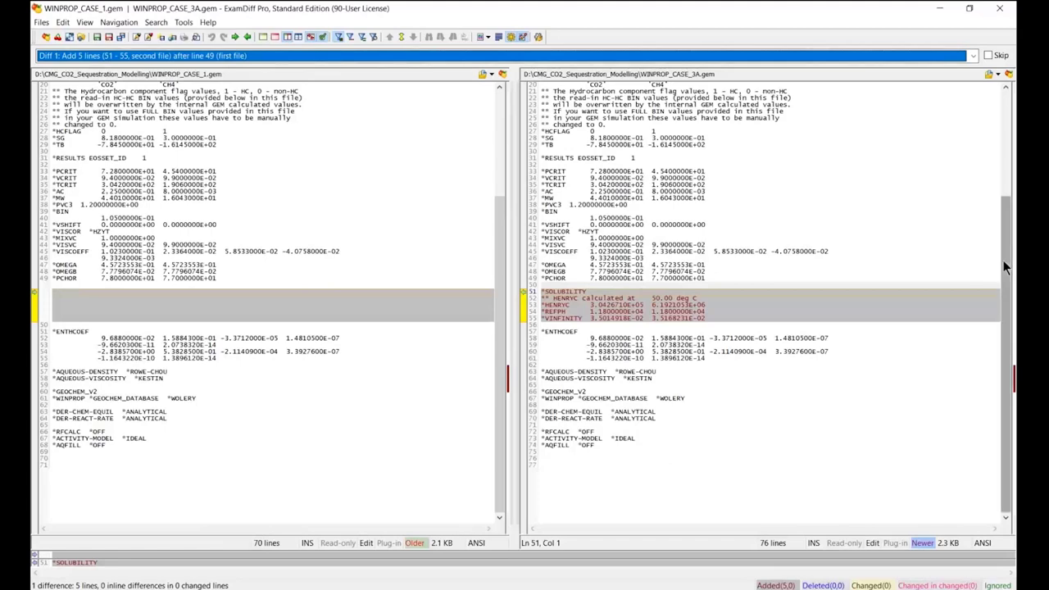
mouse_move(1003, 260)
mouse_down()
mouse_move(1004, 164)
mouse_move(1004, 252)
mouse_up()
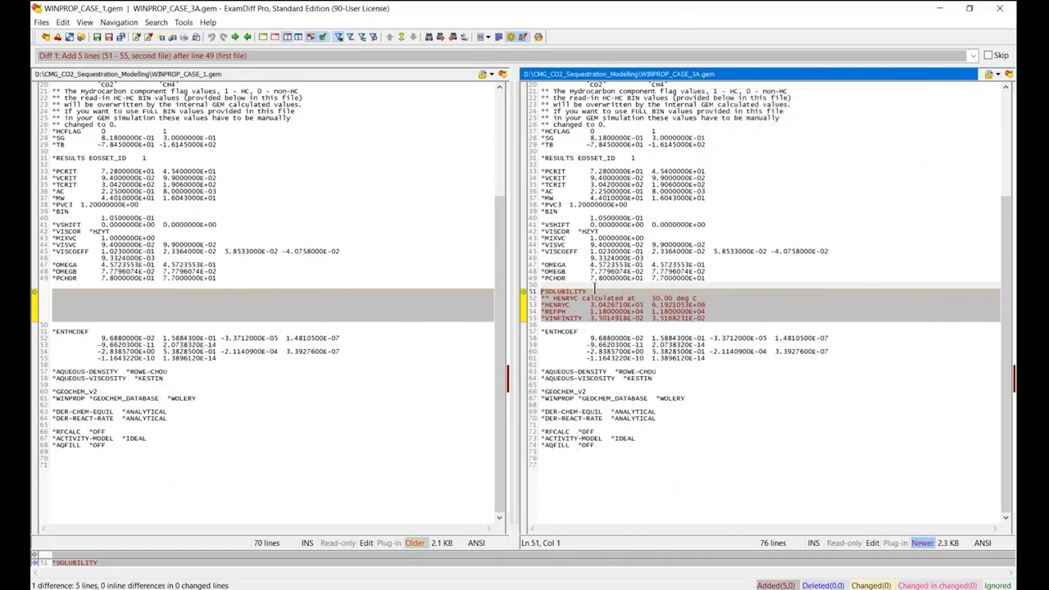
click(590, 291)
drag(578, 305, 541, 305)
click(576, 306)
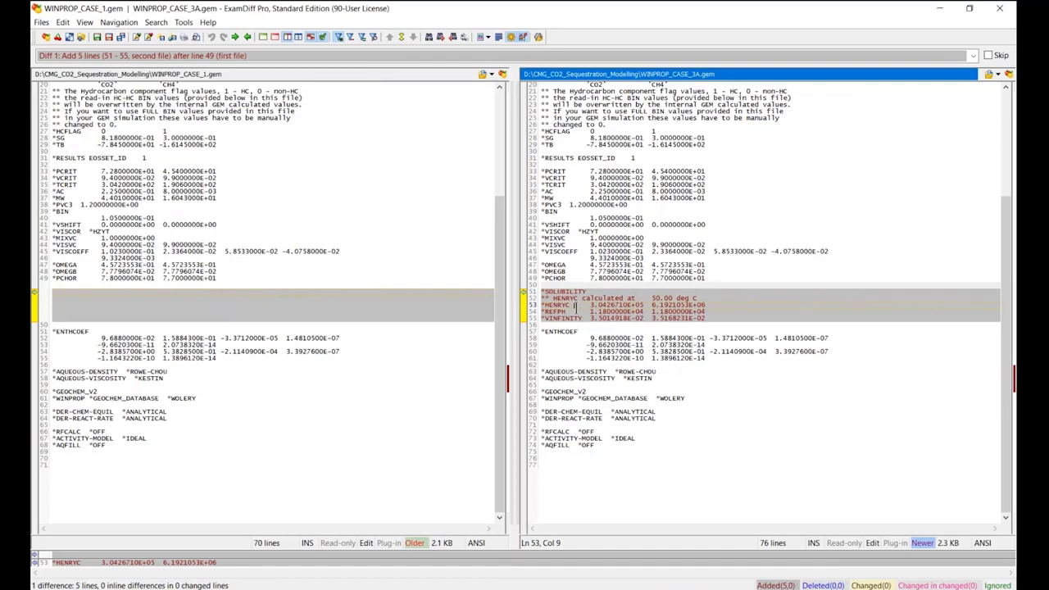
Step: Inspect the *REFPH and *VINFINITY lines, including the 1.1800000E+04 REFPH value
click(572, 312)
click(585, 317)
click(570, 312)
drag(655, 309, 721, 310)
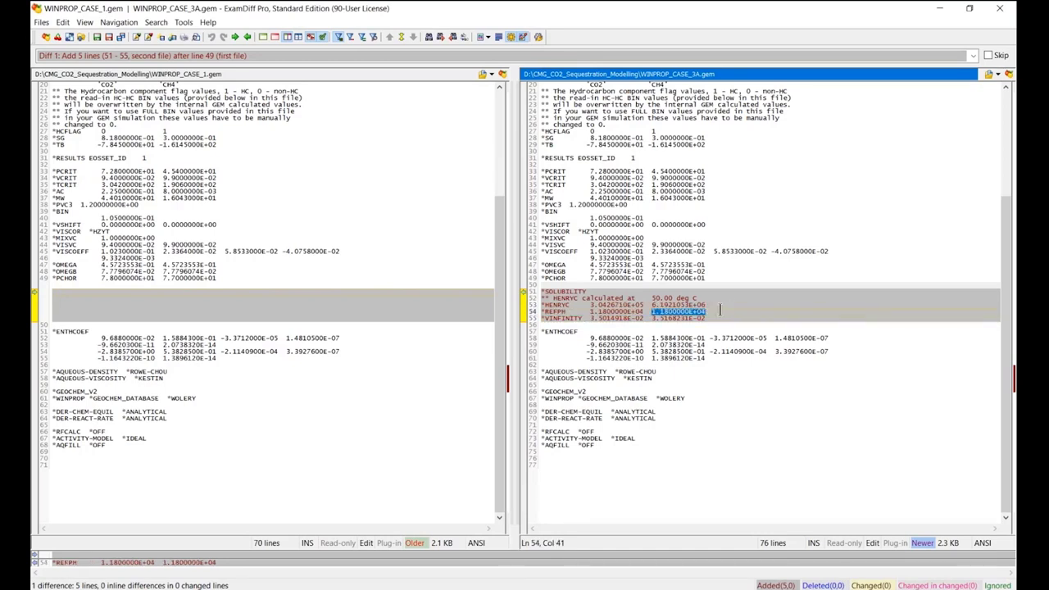
click(720, 318)
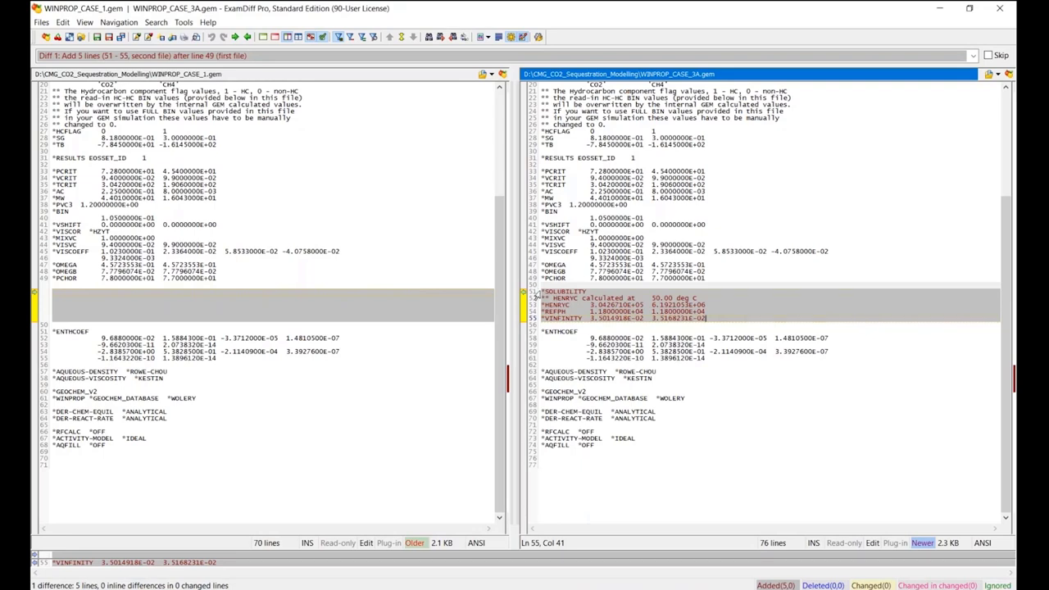
Step: Select the five added SOLUBILITY lines 51–55, then close ExamDiff Pro
click(535, 292)
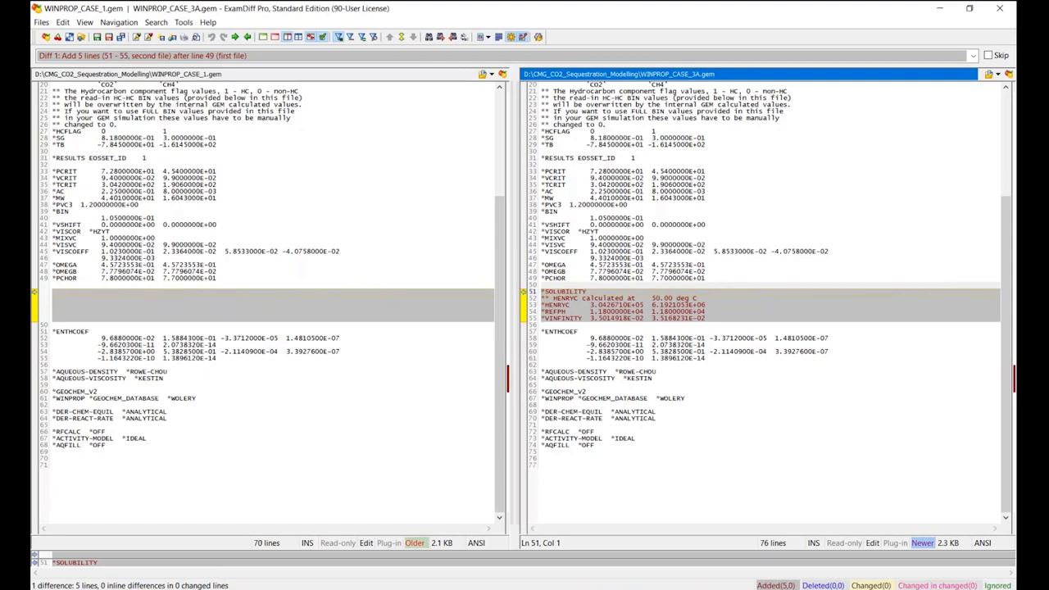
drag(541, 291, 719, 318)
key(ctrl+c)
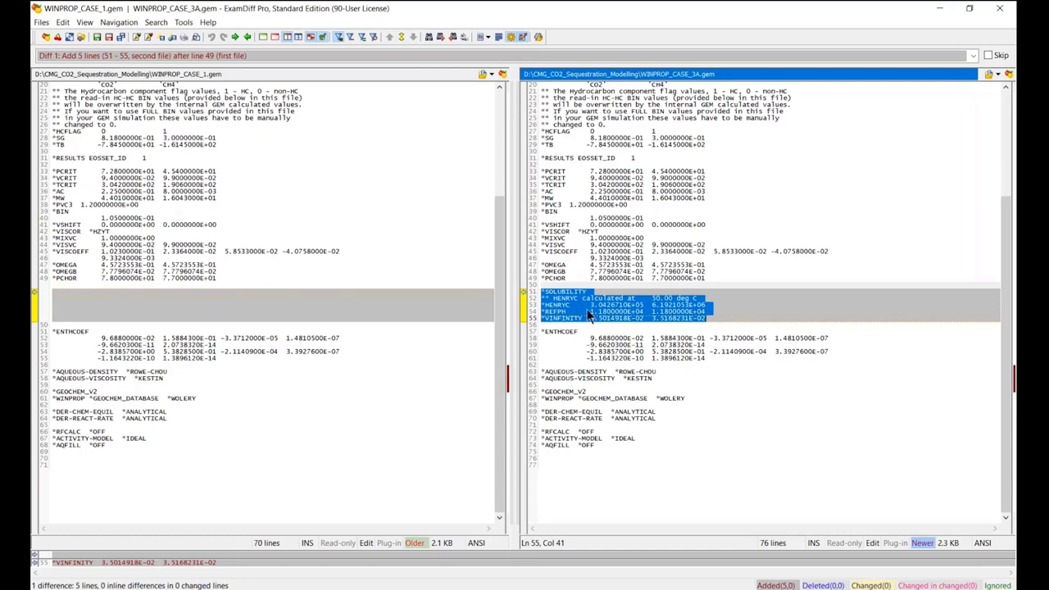
click(999, 10)
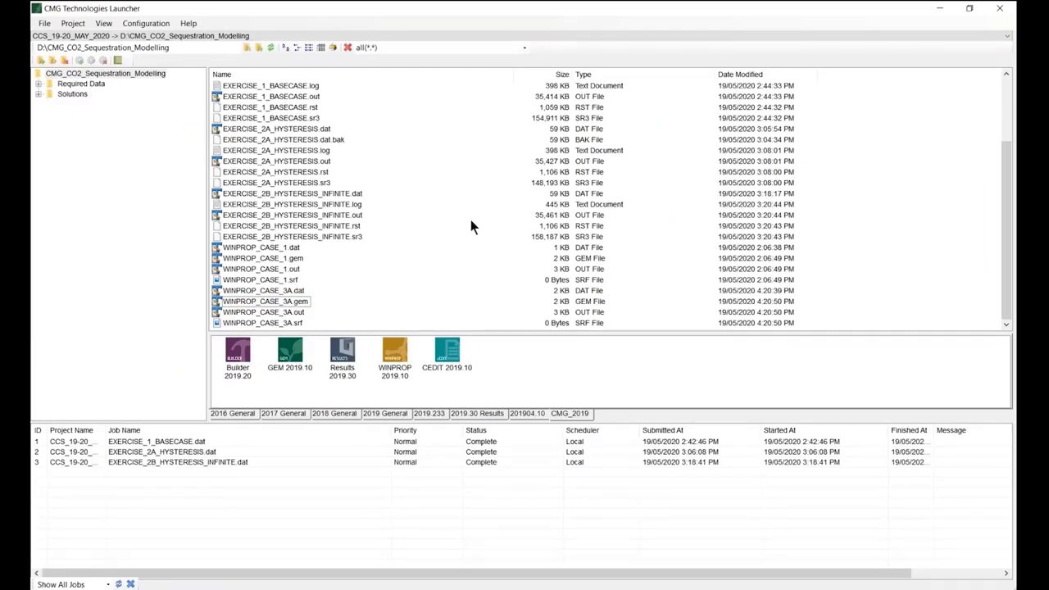
Step: Open EXERCISE_2A_HYSTERESIS.dat in CEDIT 2019.10 from the launcher file list
scroll(484, 281, up, 1)
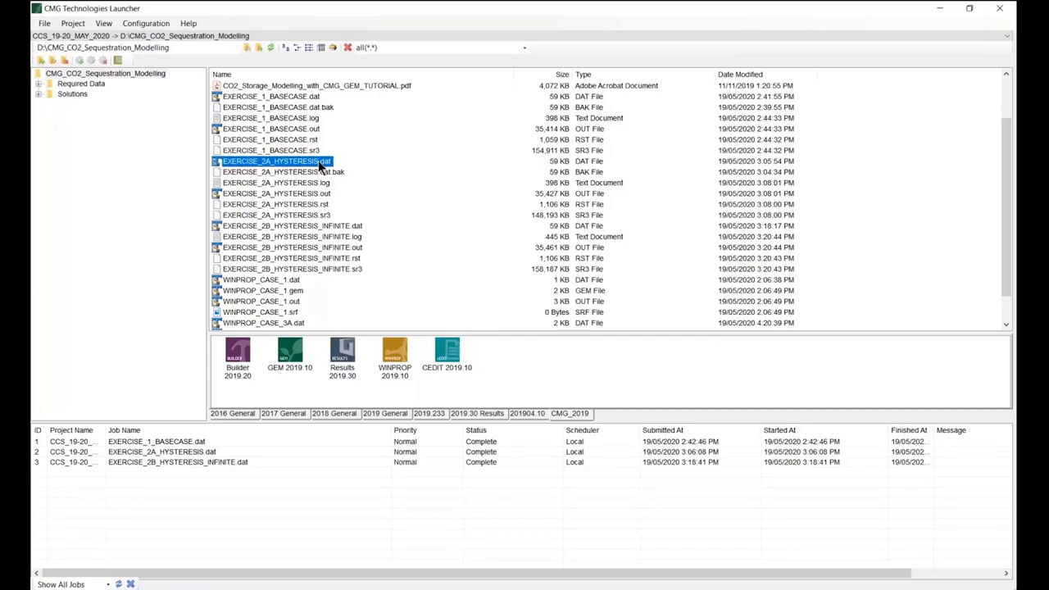
drag(318, 161, 449, 353)
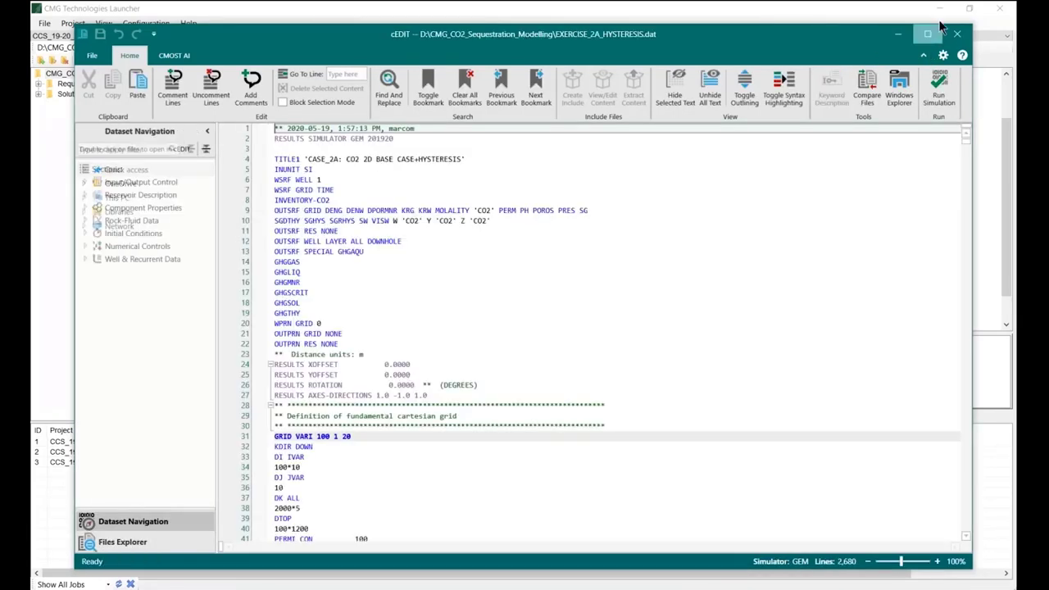
Step: Maximize cEDIT and place the cursor after *AQFILL *OFF on line 126, just above ROCKFLUID
click(926, 34)
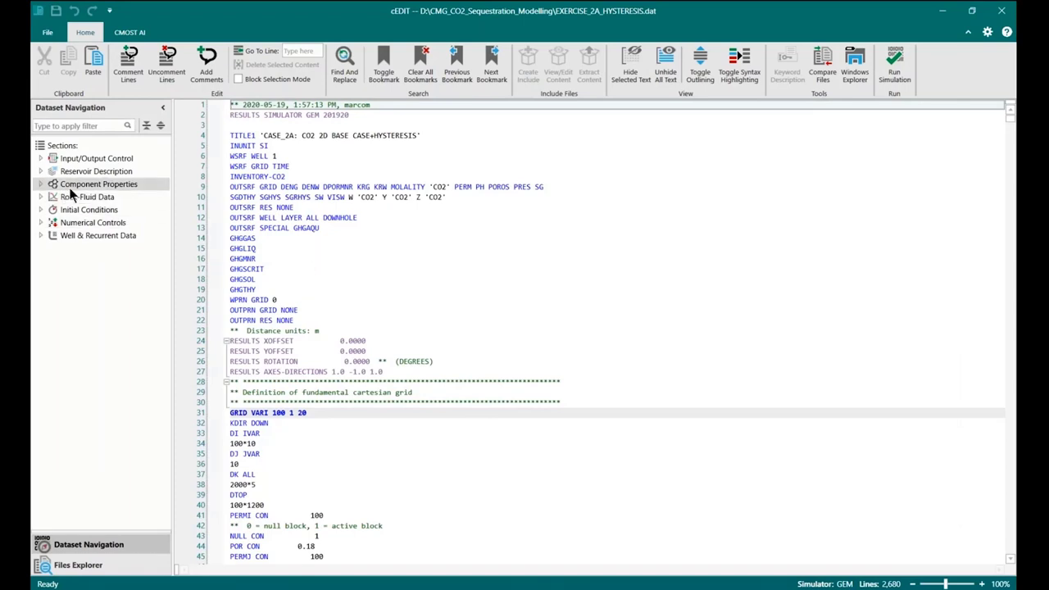
click(97, 184)
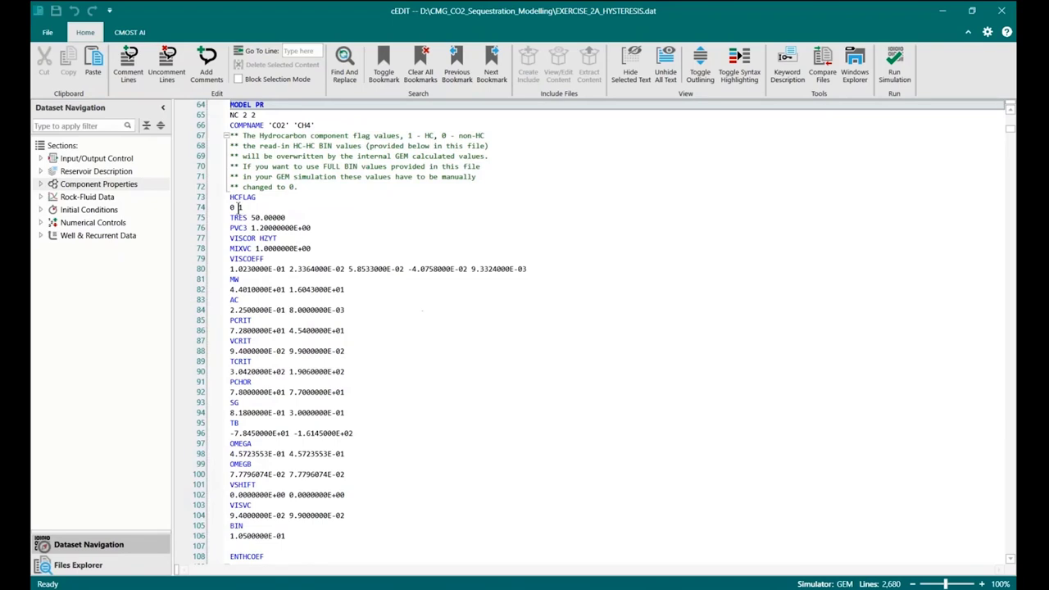
click(102, 197)
click(491, 329)
scroll(481, 379, down, 4)
scroll(481, 378, down, 3)
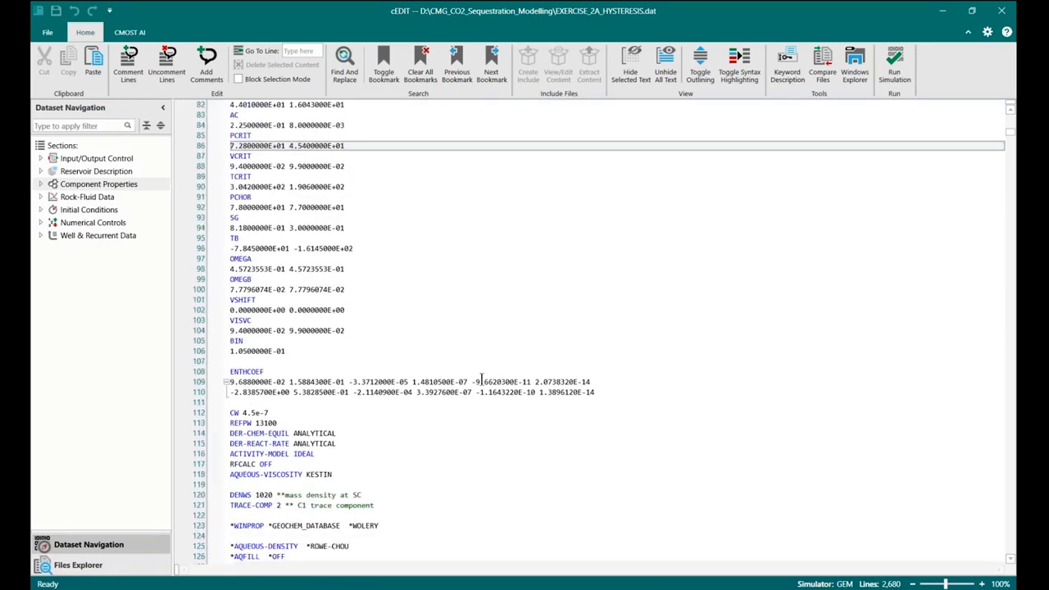
scroll(481, 378, down, 1)
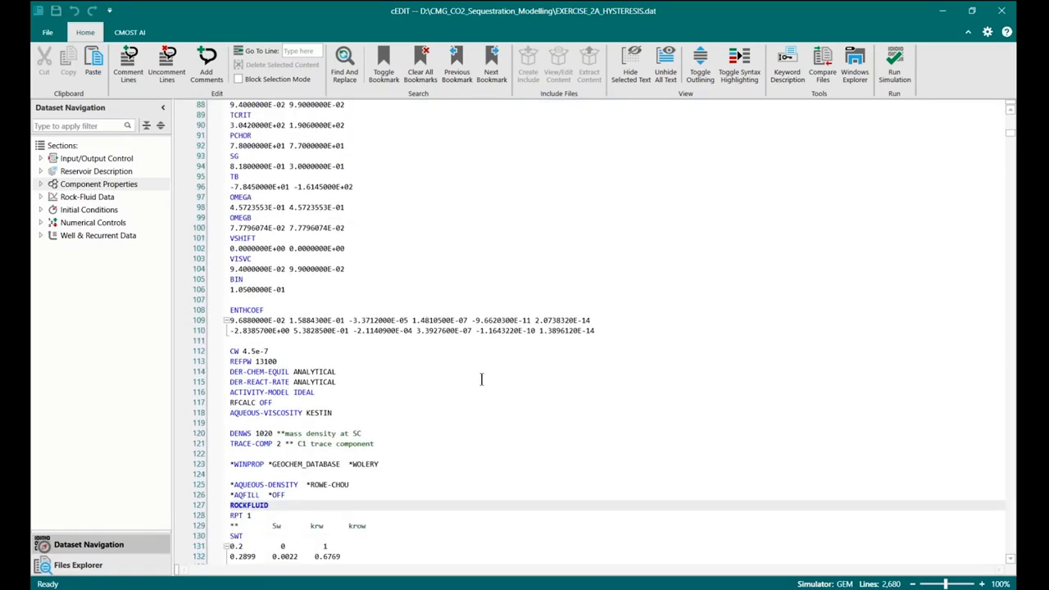
scroll(481, 379, down, 1)
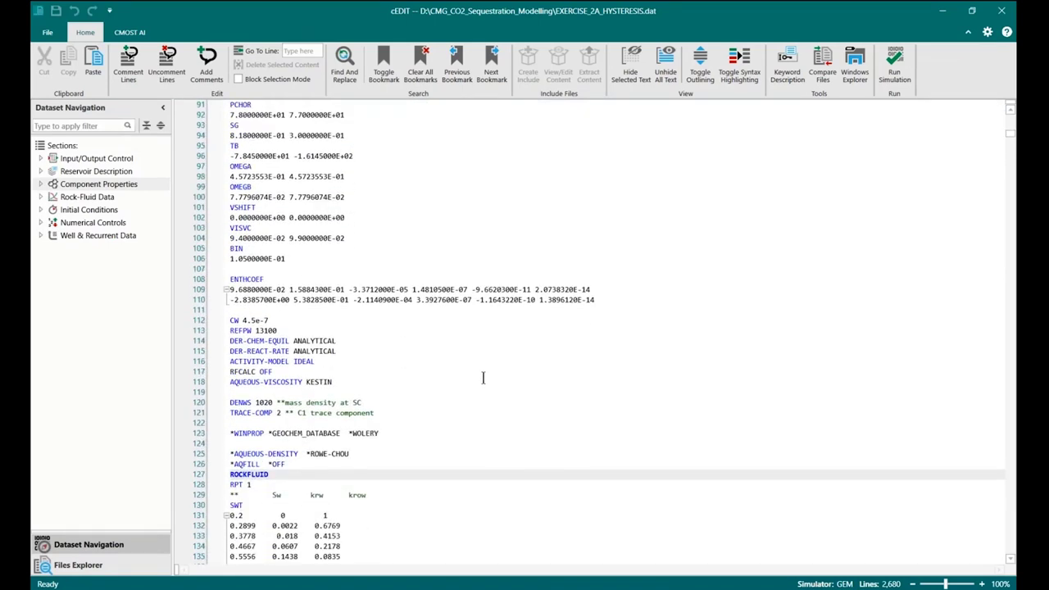
click(309, 464)
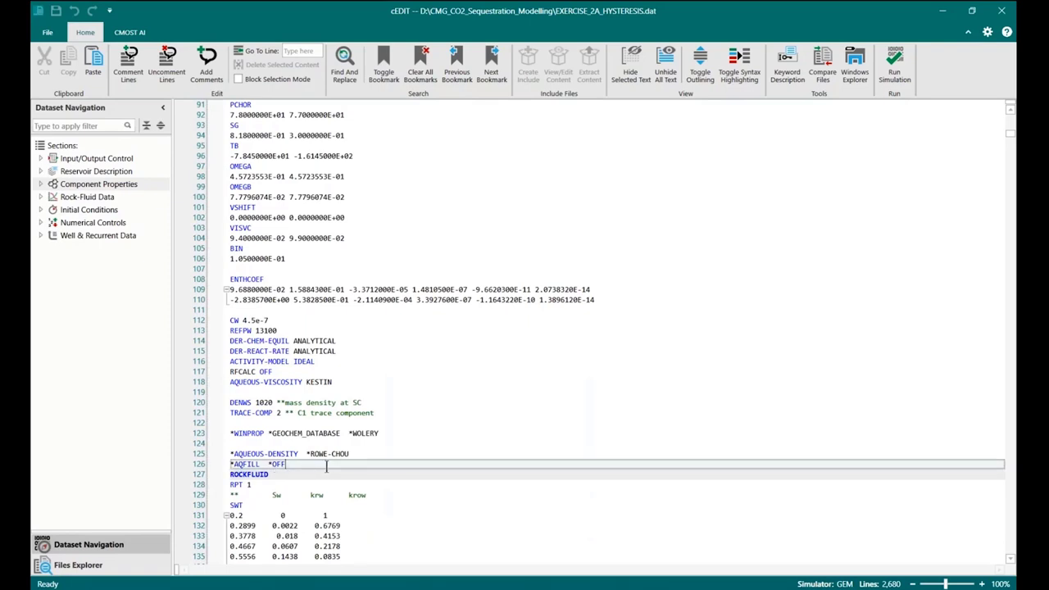
Step: Paste the copied *SOLUBILITY block on new lines after *AQFILL *OFF
key(Return)
key(Return)
key(Return)
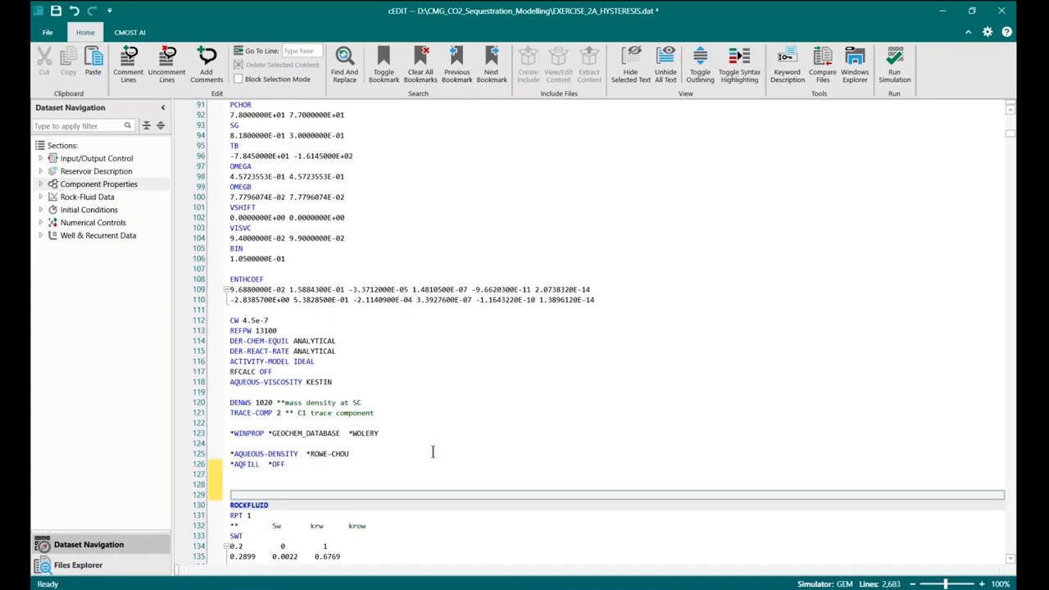
scroll(328, 409, down, 4)
click(260, 360)
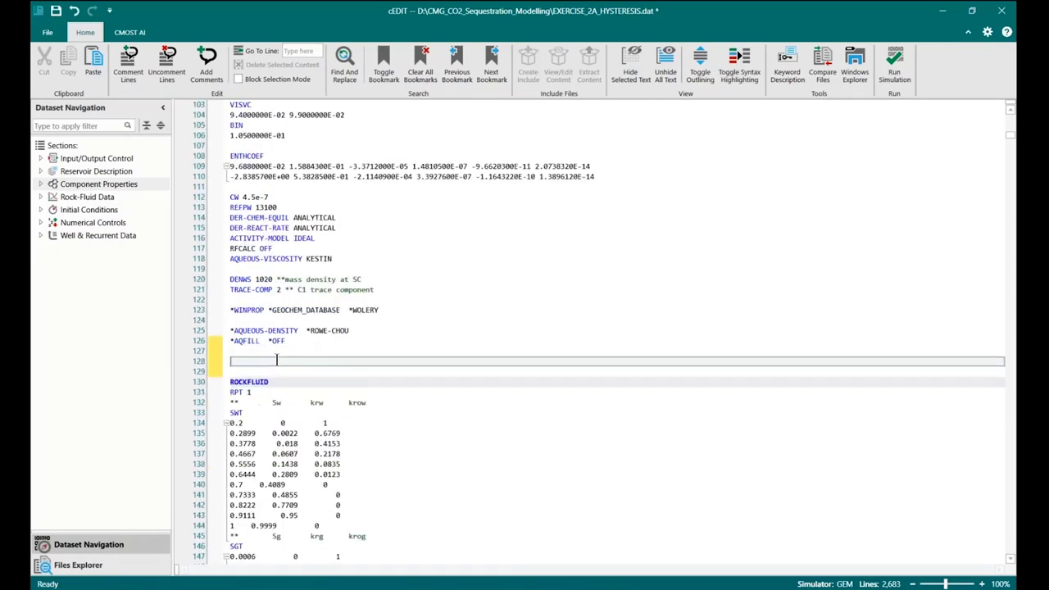
key(ctrl+v)
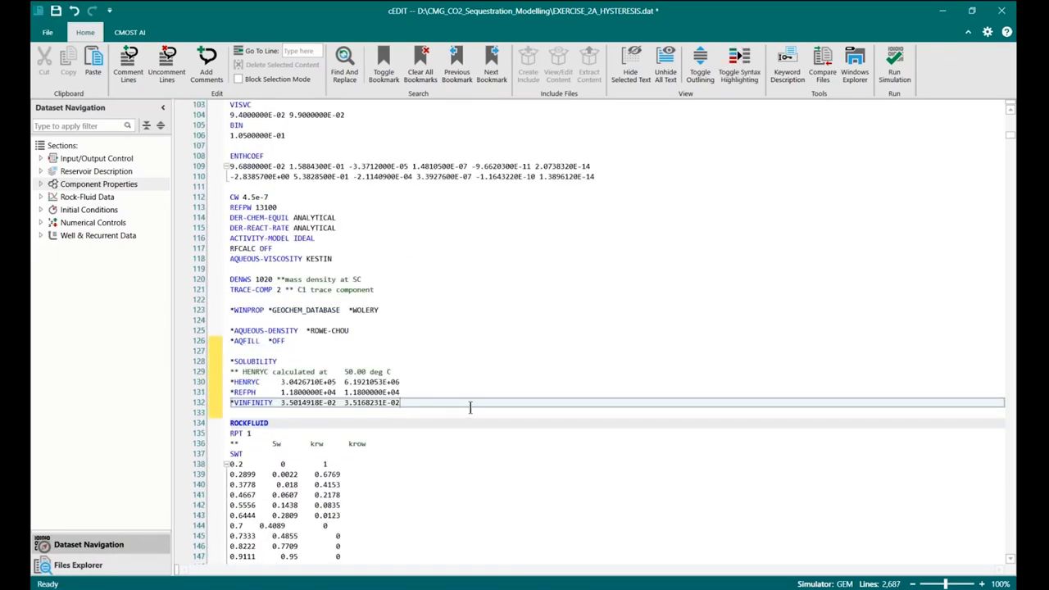
scroll(469, 407, up, 2)
scroll(470, 407, up, 4)
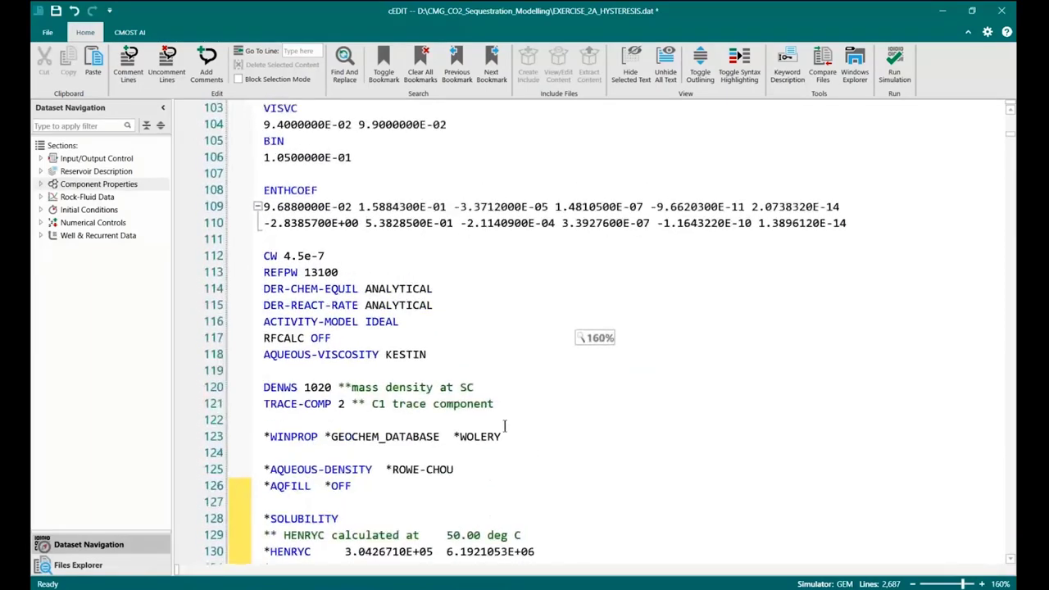
scroll(504, 425, down, 4)
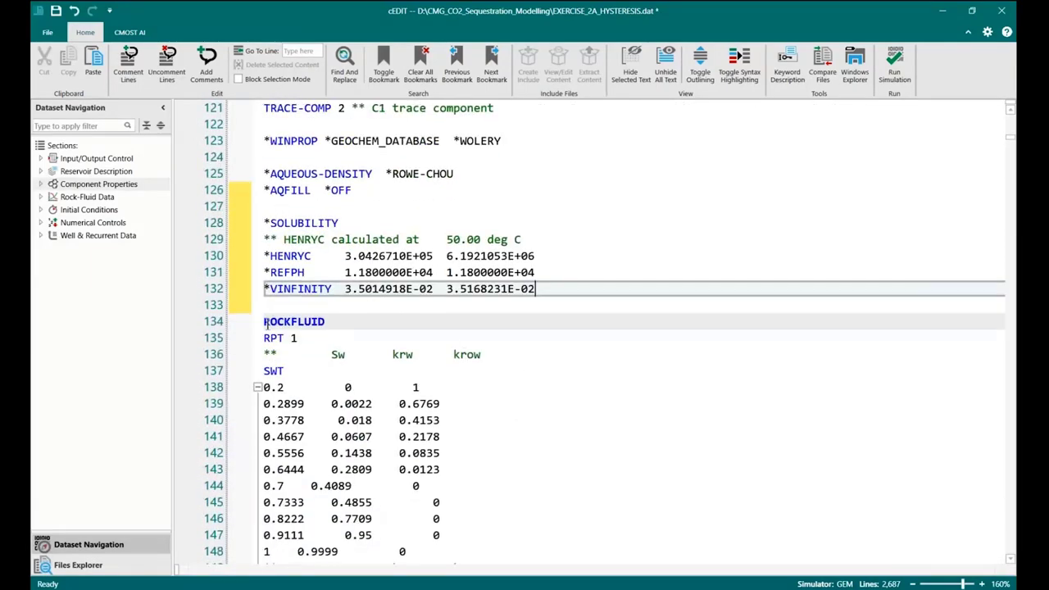
Step: Replace the second *HENRYC value 6.1921053E+06 with 0
click(264, 321)
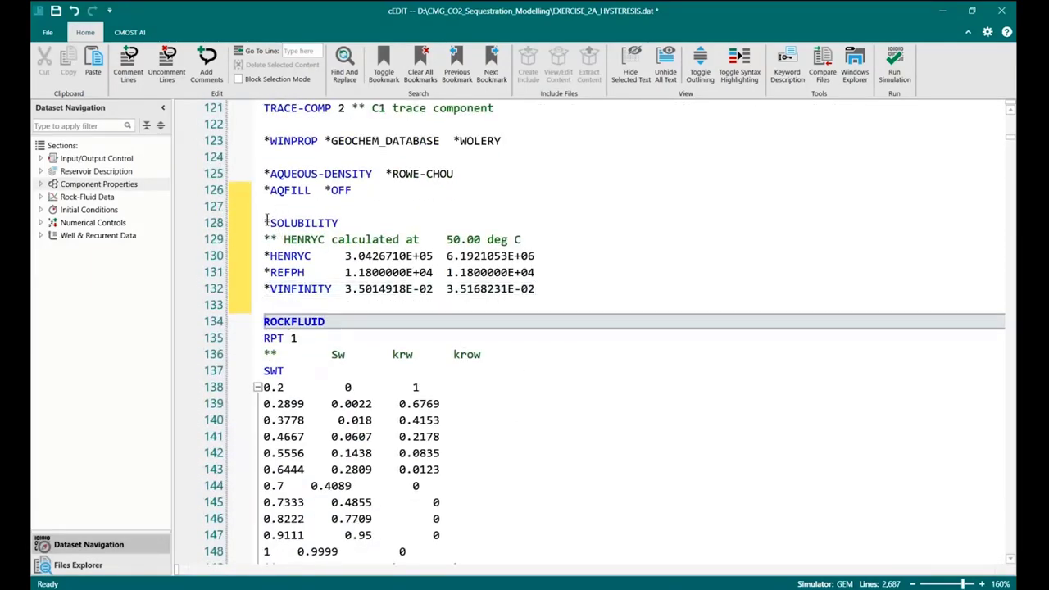
drag(271, 223, 550, 285)
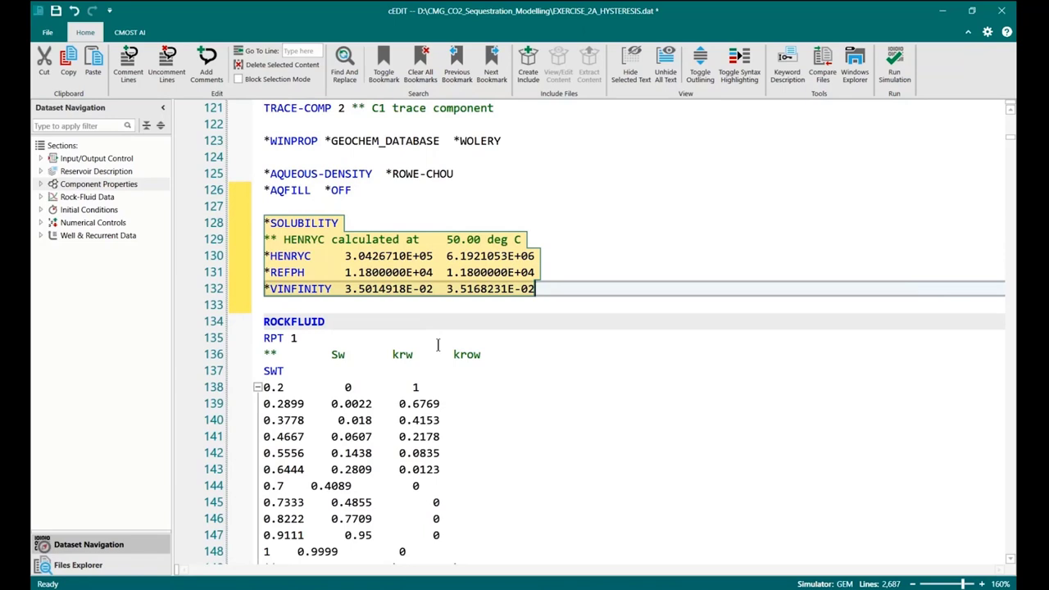
click(570, 256)
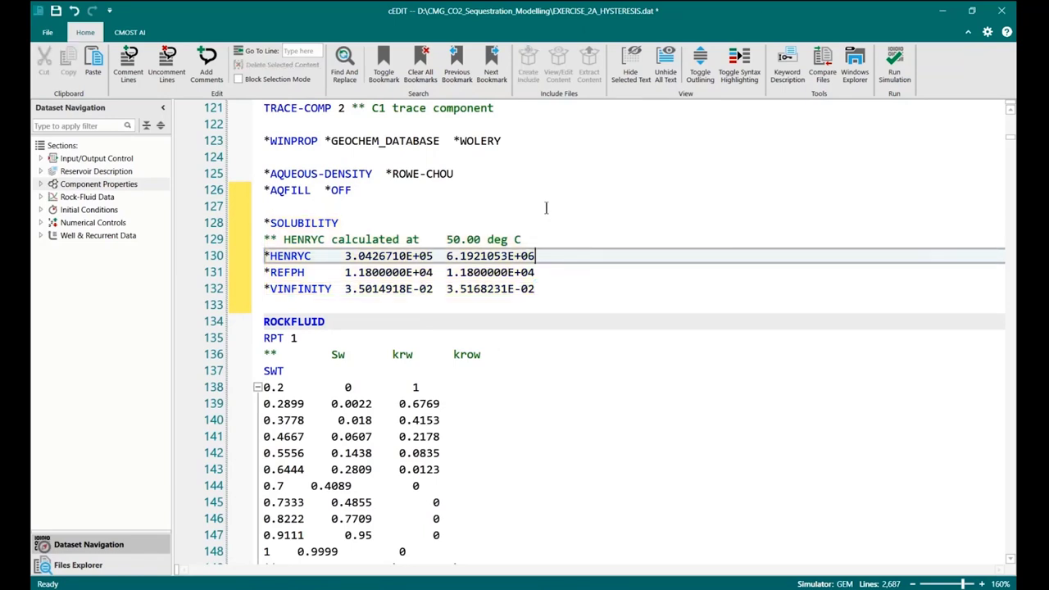
drag(446, 256, 535, 252)
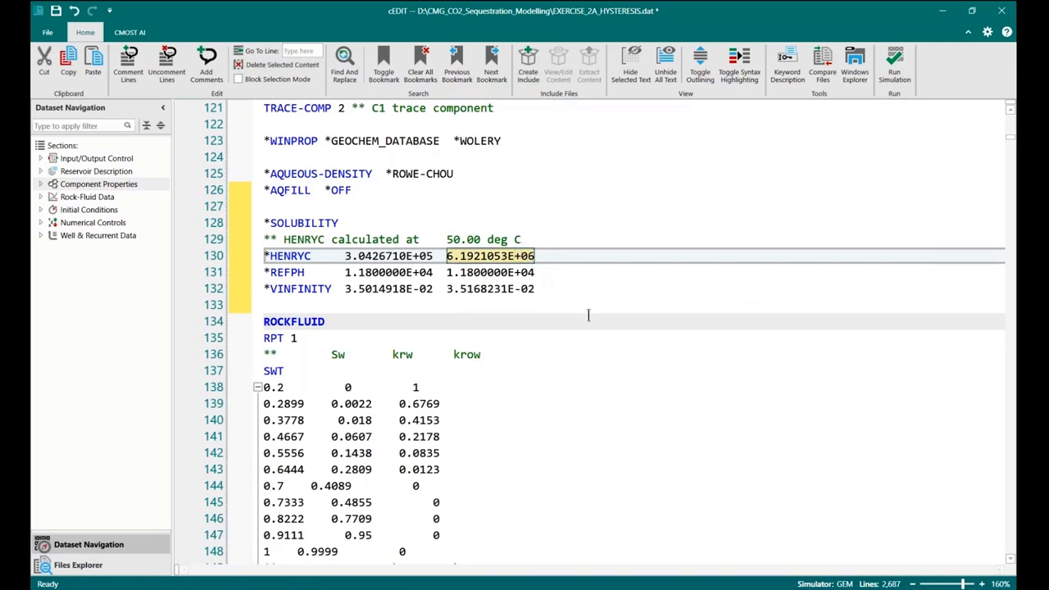
text(0)
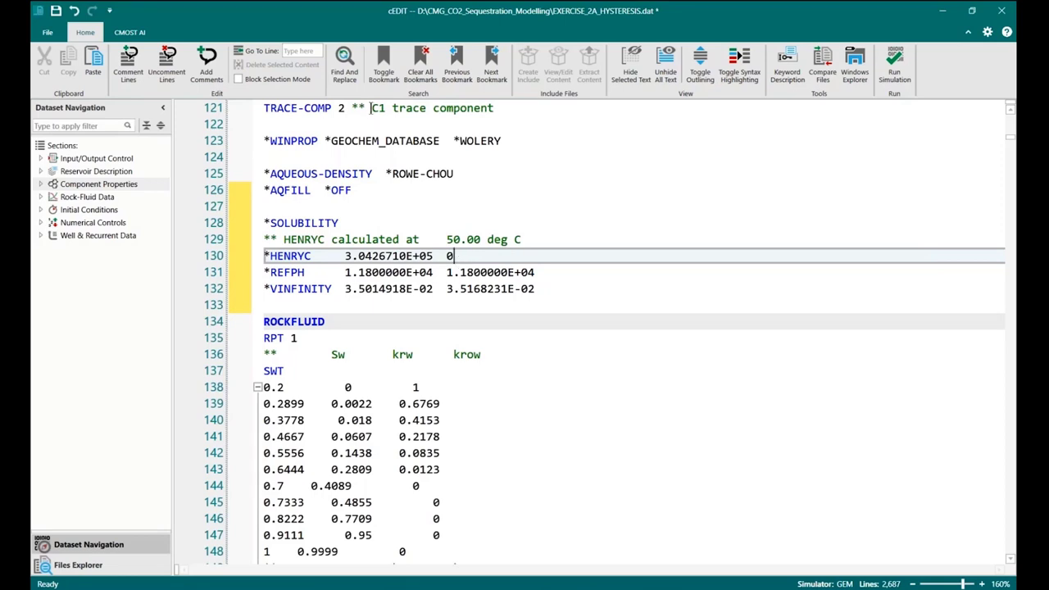
drag(371, 107, 475, 108)
drag(263, 107, 334, 108)
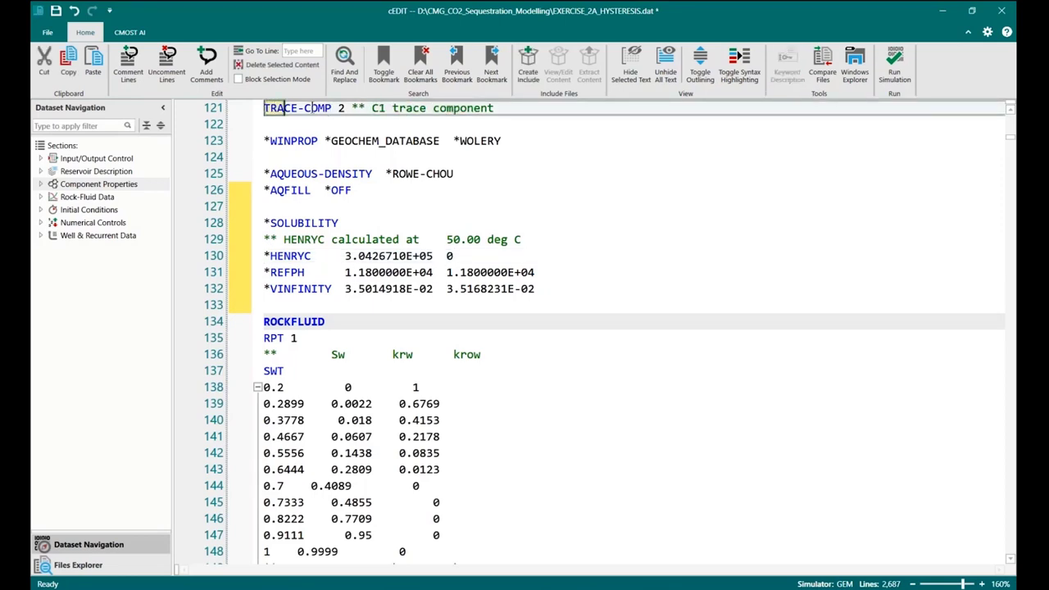
click(461, 259)
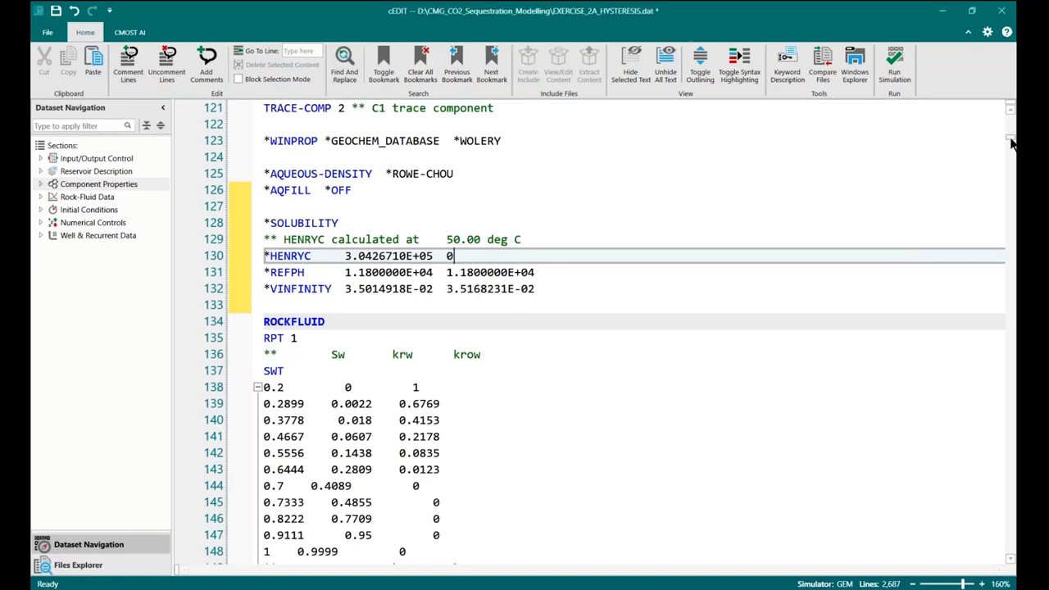
drag(1011, 144, 1011, 113)
Step: Change the TITLE1 line from the CASE_2A hysteresis title to 'CASE_3A: CO2 2D BASE CASE+HYS+SOL'
click(316, 156)
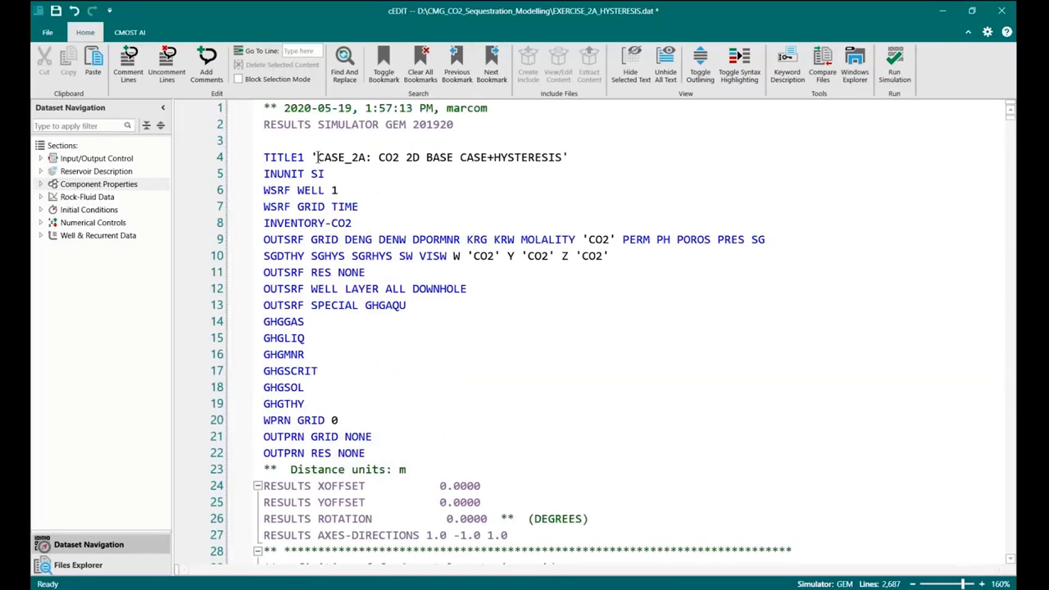
click(360, 156)
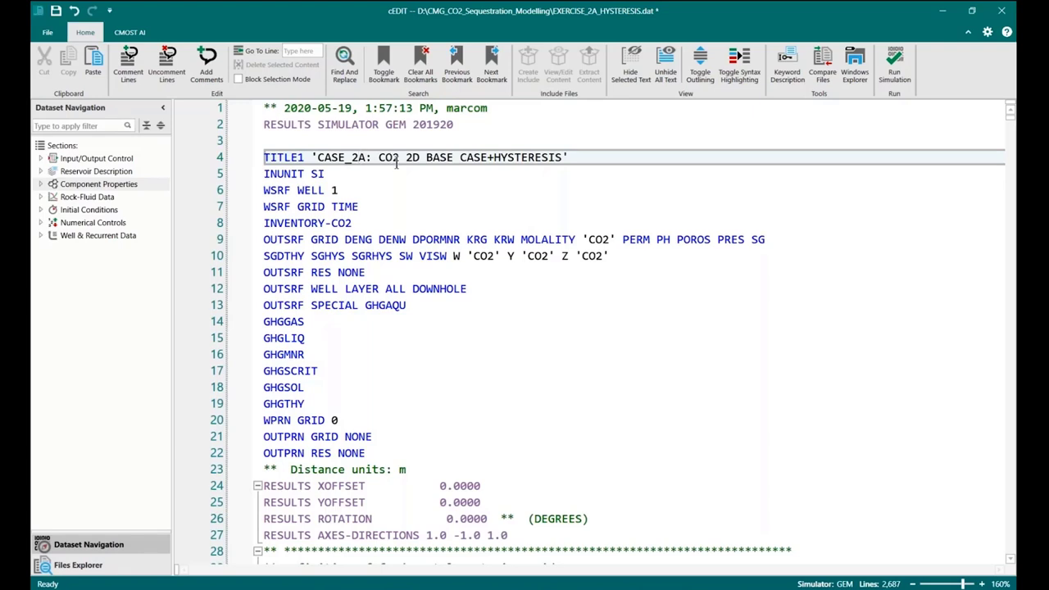
key(BackSpace)
text(3)
click(562, 157)
text(/)
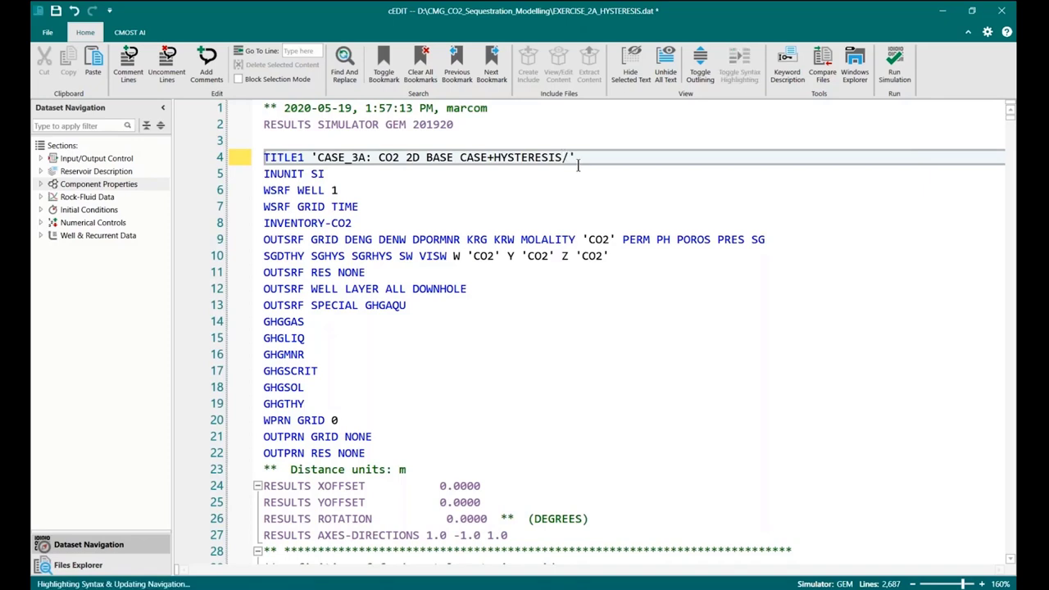
key(BackSpace)
key(BackSpace)
key(BackSpace)
key(BackSpace)
key(BackSpace)
key(BackSpace)
key(BackSpace)
key(BackSpace)
text(+SOL)
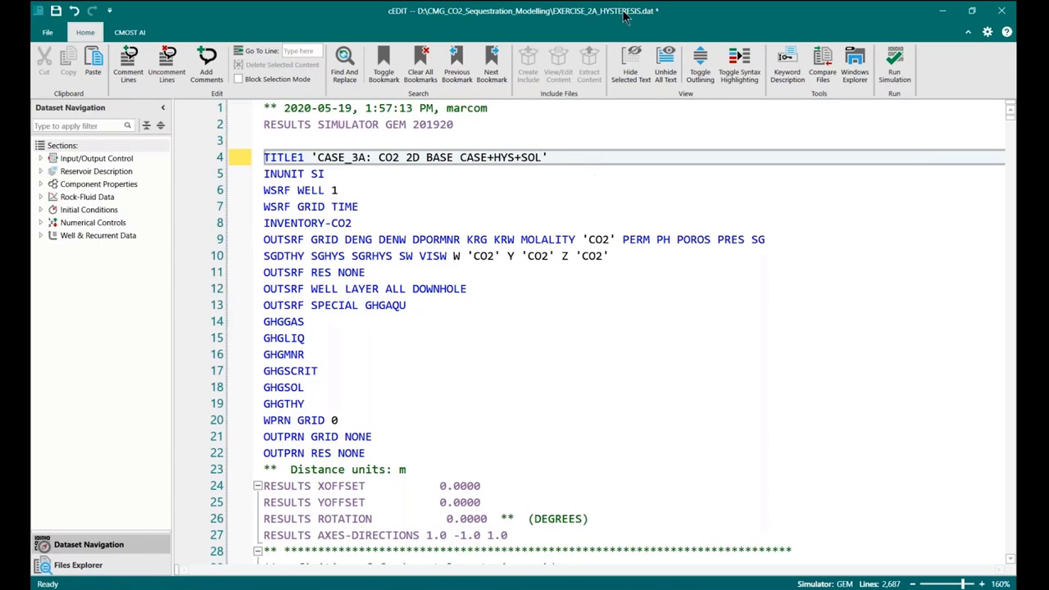
Step: Use Save As to store the dataset as EXERCISE_3_SOLUBILITY.dat
click(48, 32)
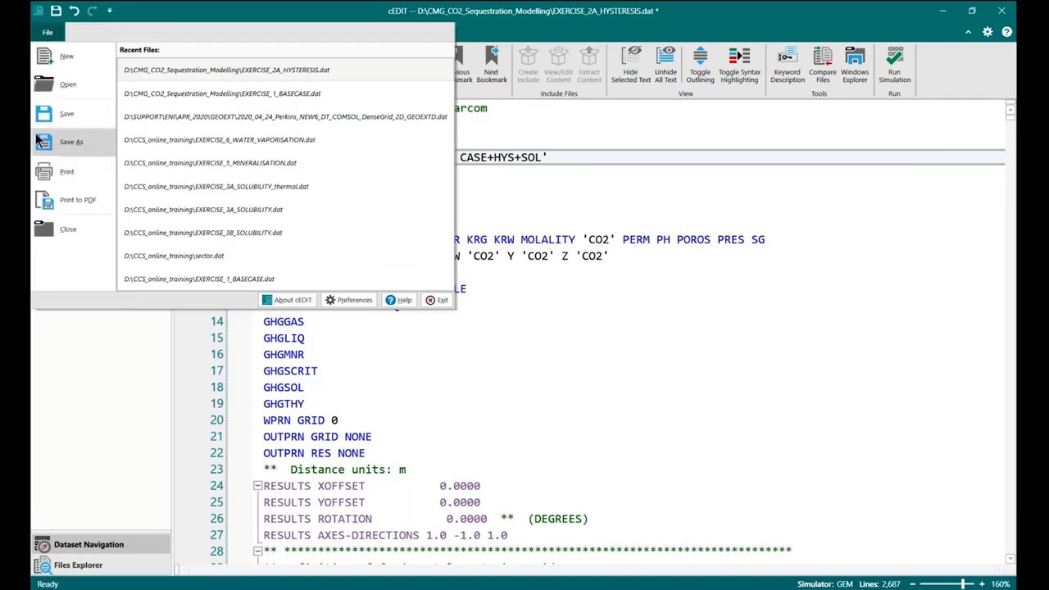
click(42, 143)
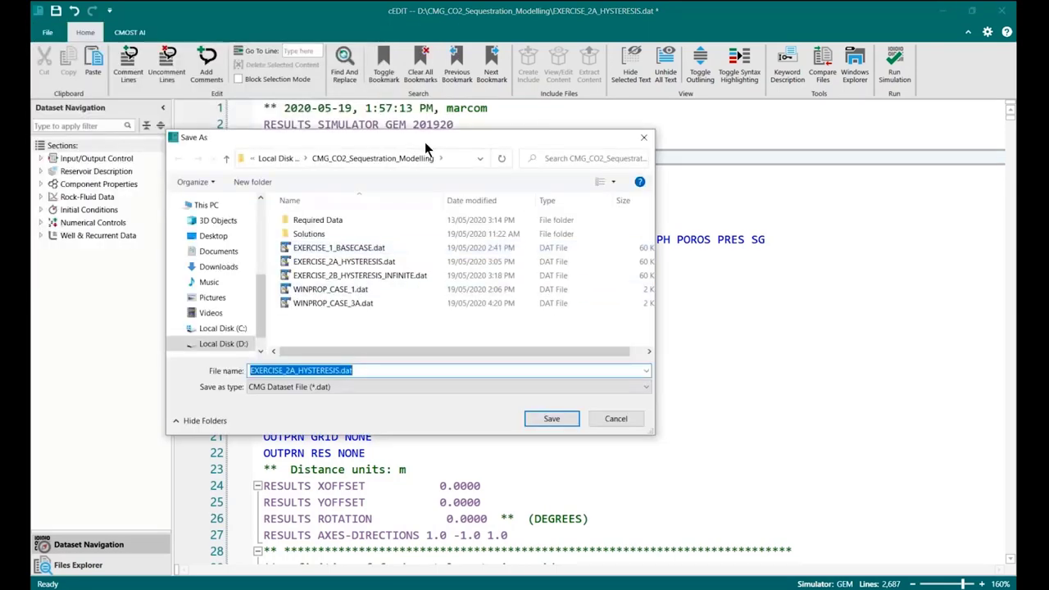
drag(466, 83, 611, 147)
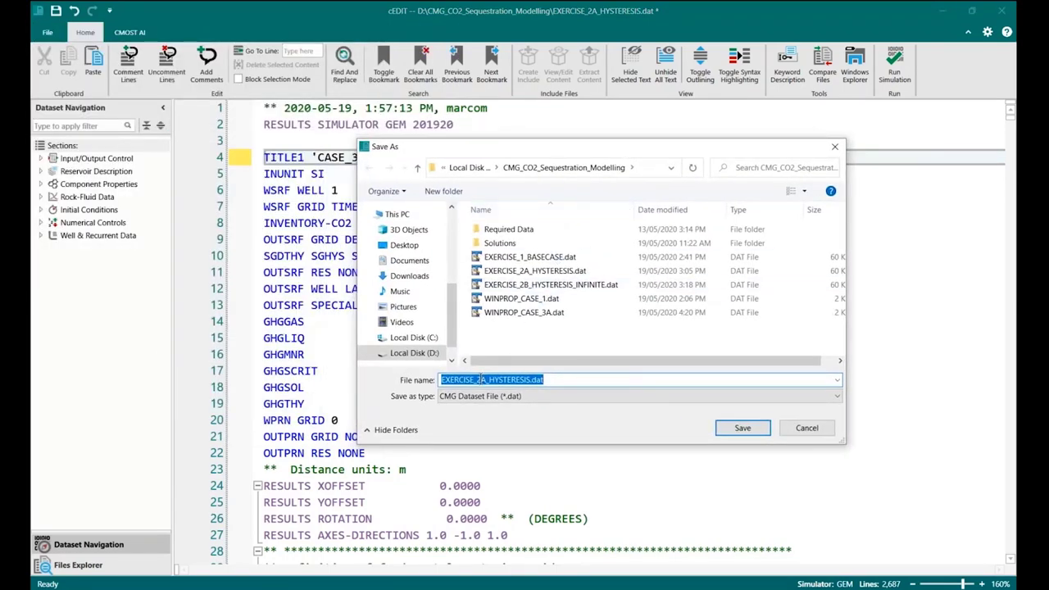
click(488, 380)
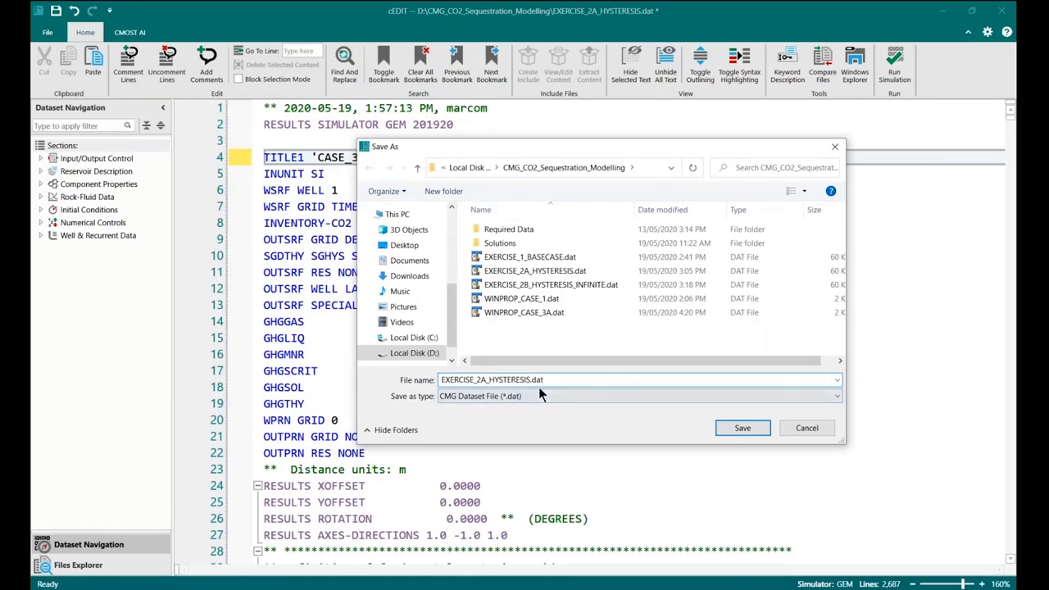
key(BackSpace)
key(BackSpace)
text(3)
key(BackSpace)
key(BackSpace)
key(BackSpace)
key(BackSpace)
key(BackSpace)
key(BackSpace)
key(BackSpace)
key(BackSpace)
key(BackSpace)
key(BackSpace)
text(SOLUBILITY)
click(740, 427)
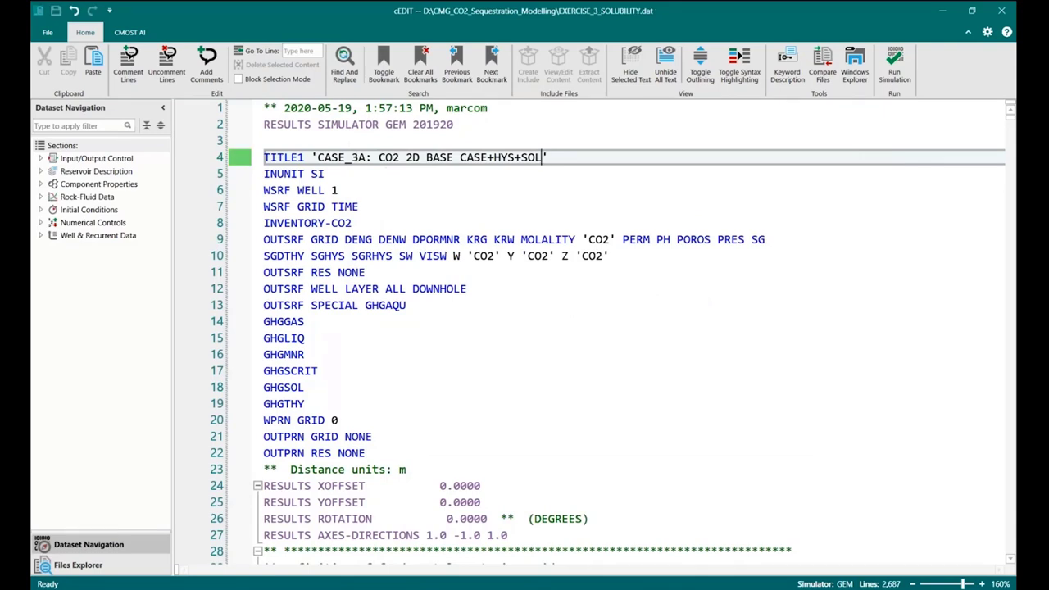
Step: Close cEDIT, submit EXERCISE_3_SOLUBILITY.dat to GEM 2019.10, and view job 4's log
click(993, 15)
scroll(385, 250, down, 3)
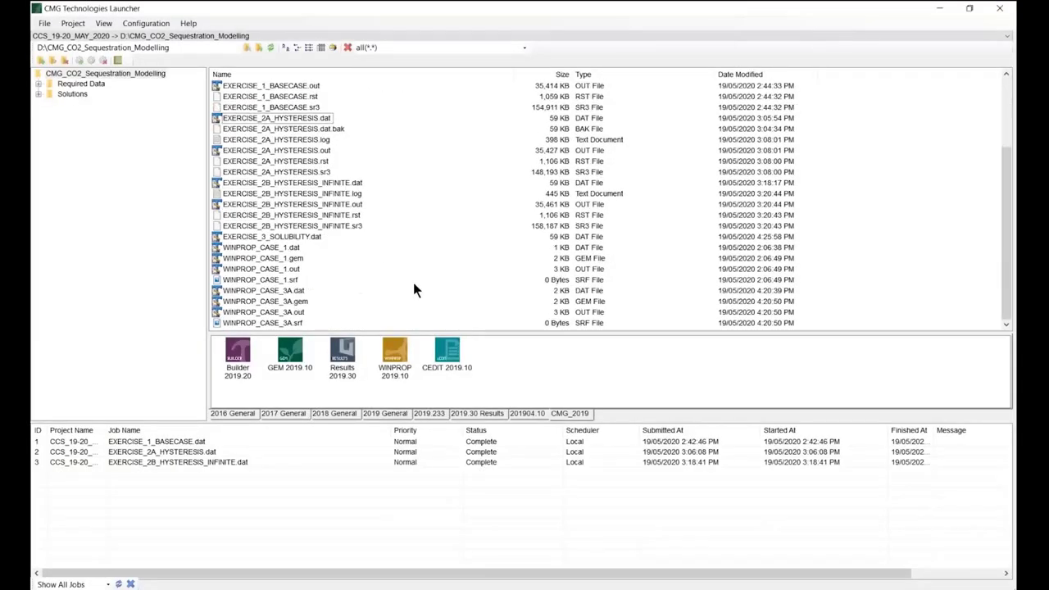
drag(315, 236, 289, 354)
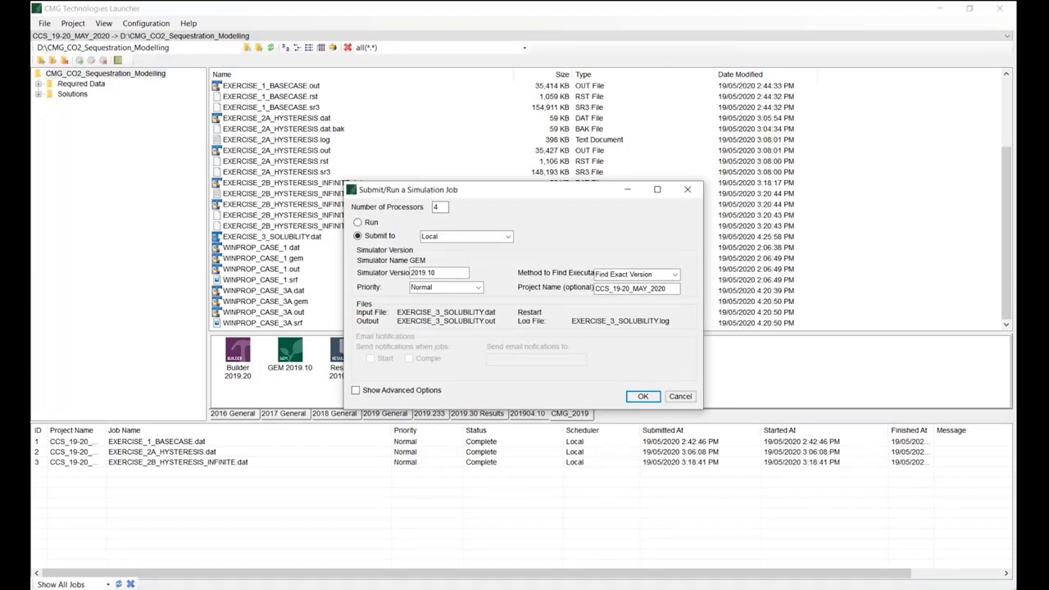
key(Return)
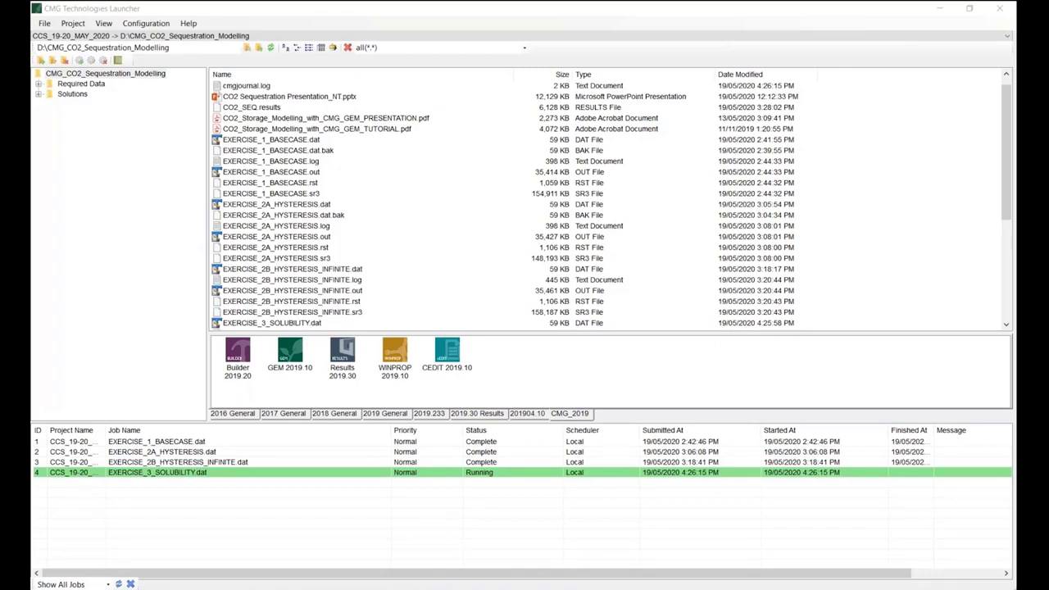
click(221, 473)
double_click(221, 474)
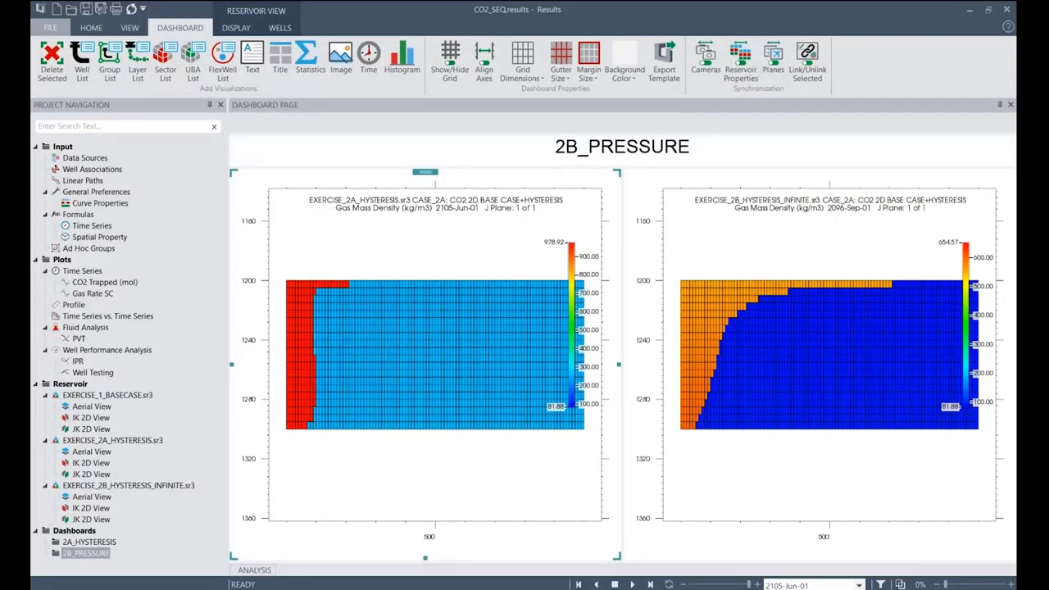
Step: Load EXERCISE_3_SOLUBILITY.sr3 through Data Sources > Add Files as a fourth data source
click(86, 159)
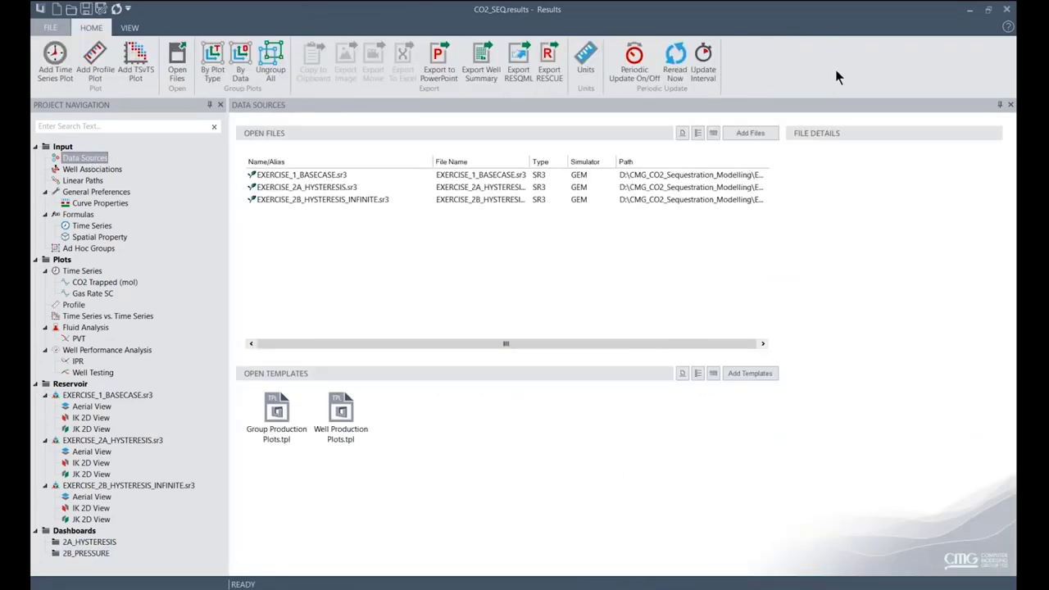
click(745, 134)
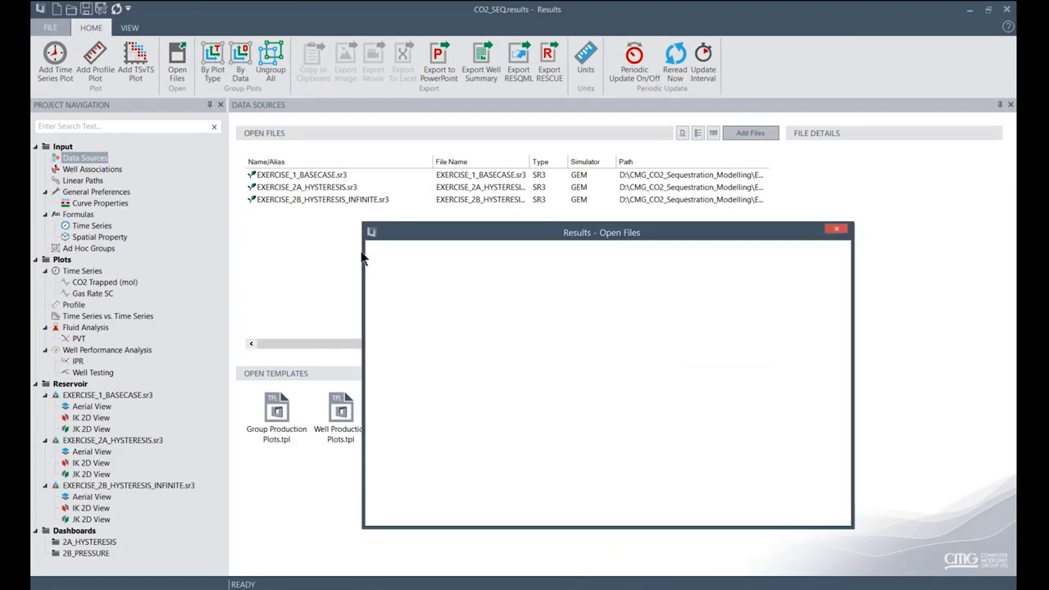
drag(494, 214, 413, 179)
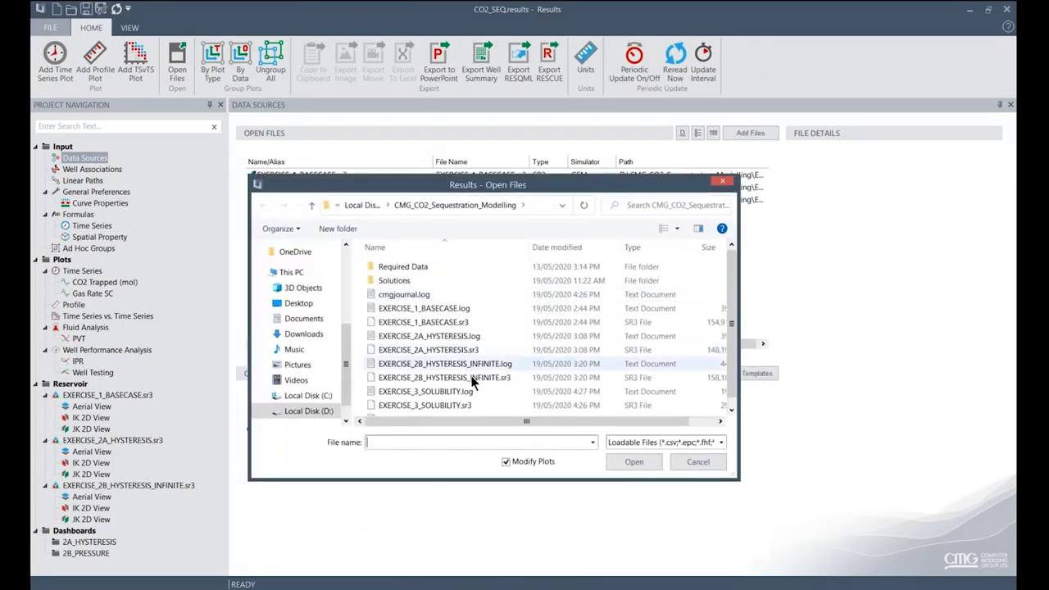
scroll(472, 386, down, 1)
click(457, 394)
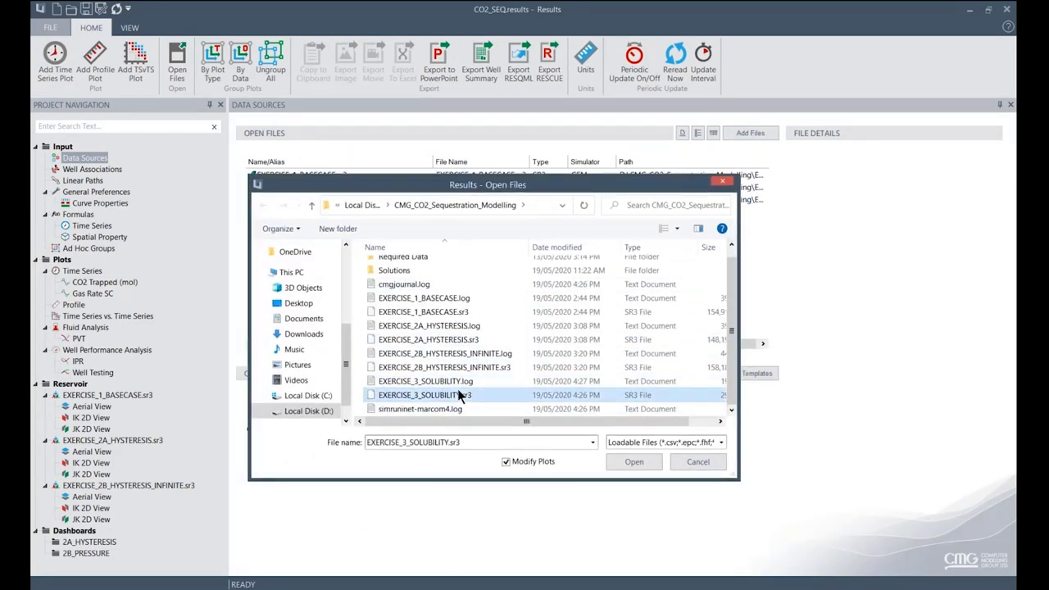
click(619, 461)
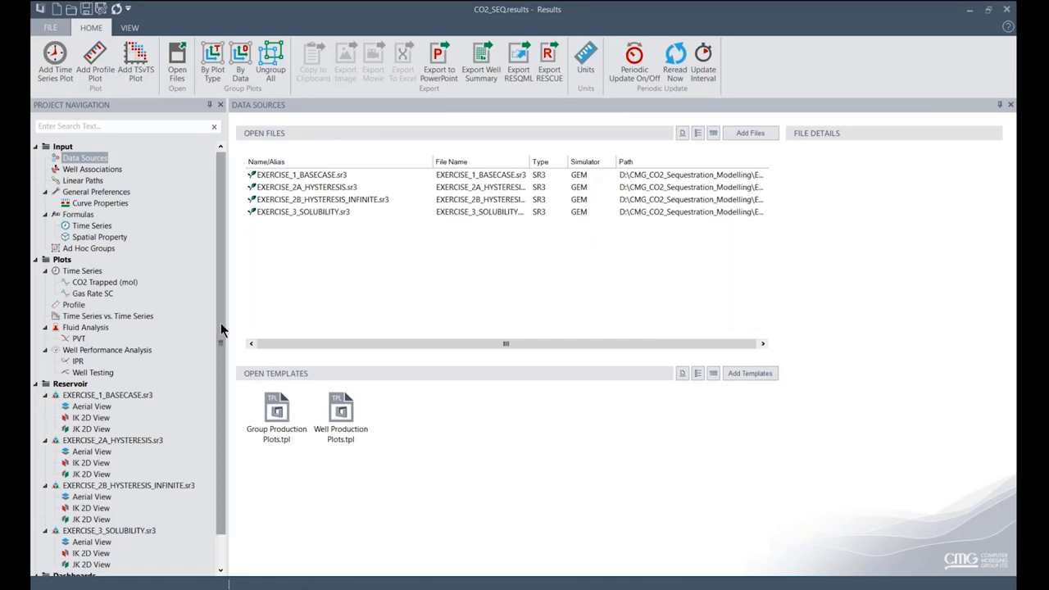
scroll(221, 323, down, 1)
mouse_move(641, 583)
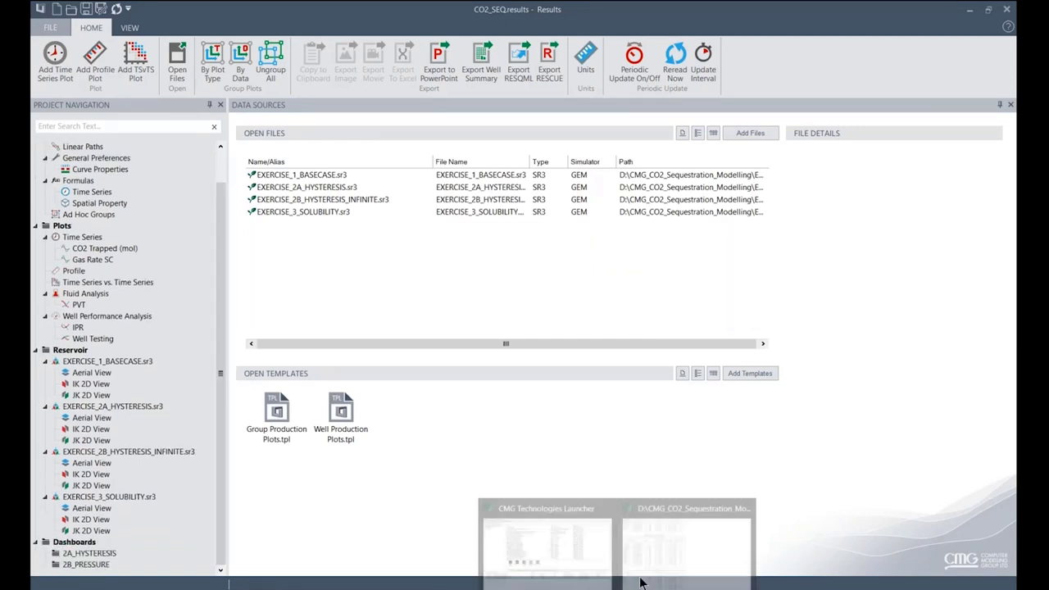
click(687, 539)
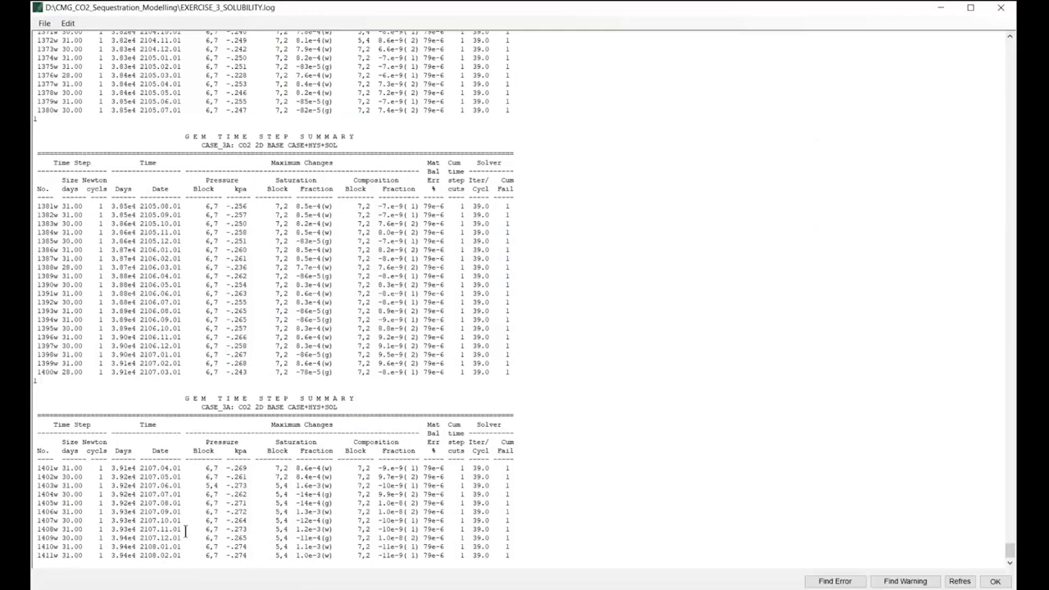
click(1008, 8)
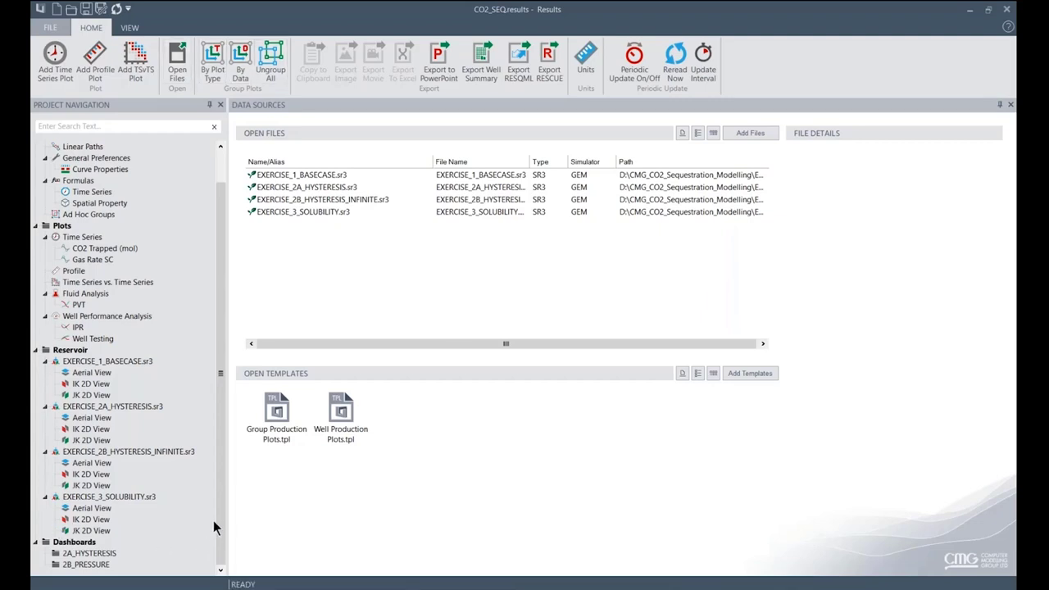
Step: Open the EXERCISE_3_SOLUBILITY IK 2D View and plot Water Mole Fraction(CO2) at 2000-Jan-01
double_click(90, 521)
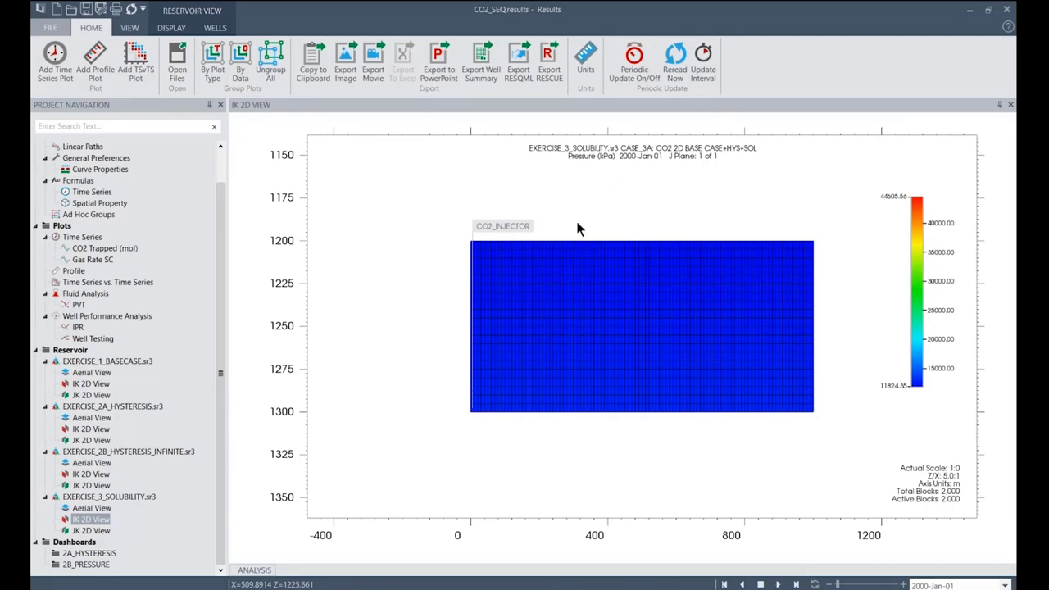
right_click(570, 226)
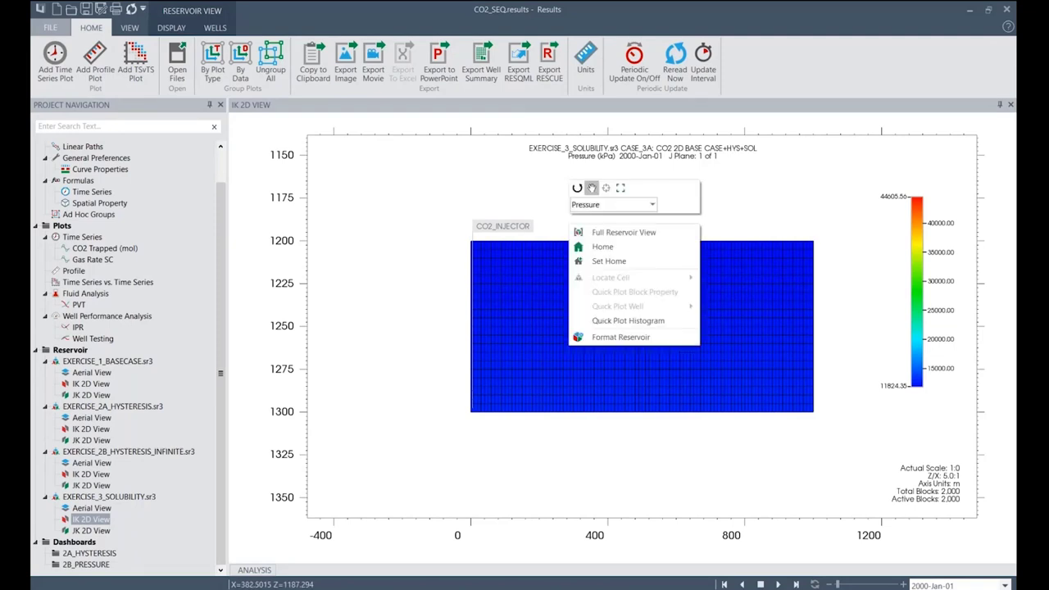
click(644, 203)
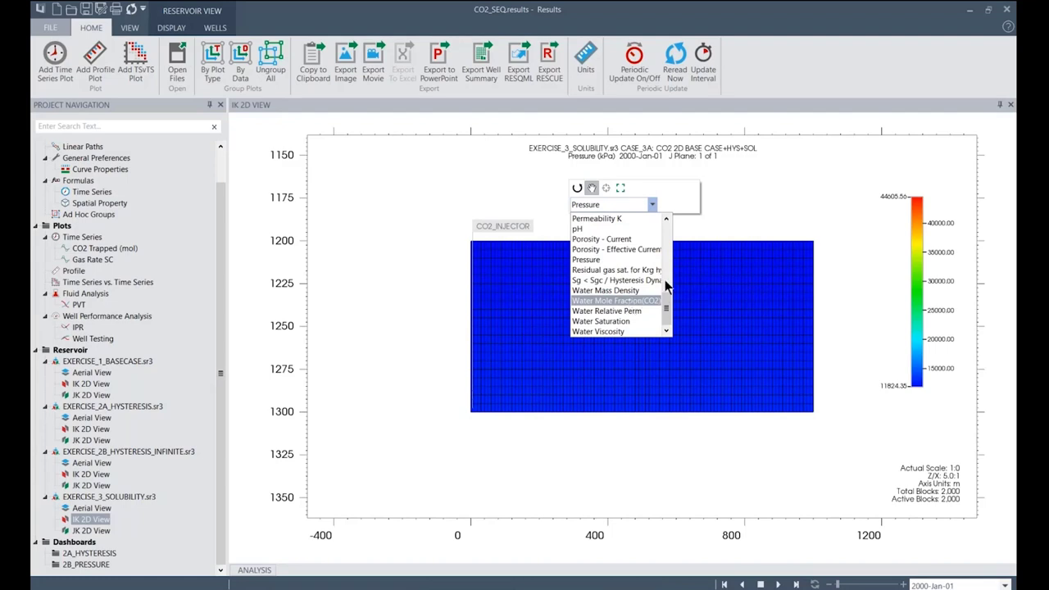
click(636, 302)
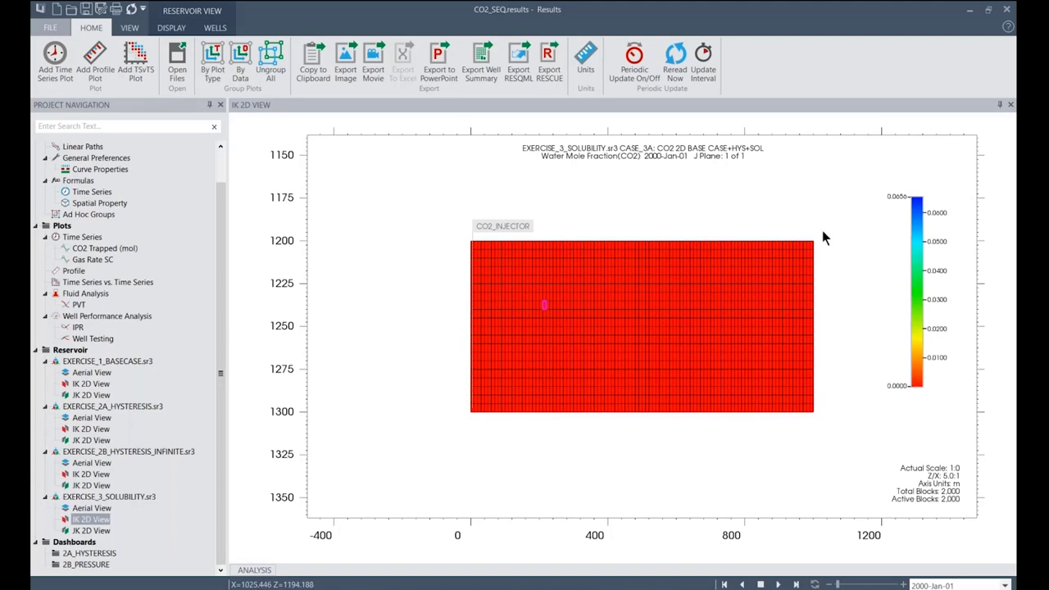
Step: Animate the Water Mole Fraction(CO2) map through time and stop it at 2003-Dec-01
click(171, 27)
click(159, 61)
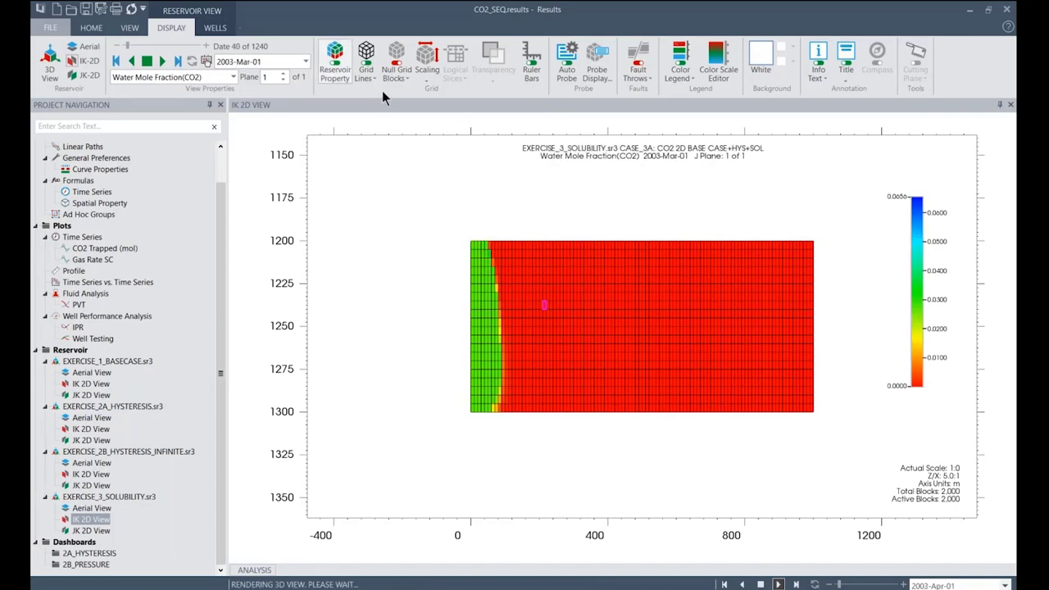
click(146, 63)
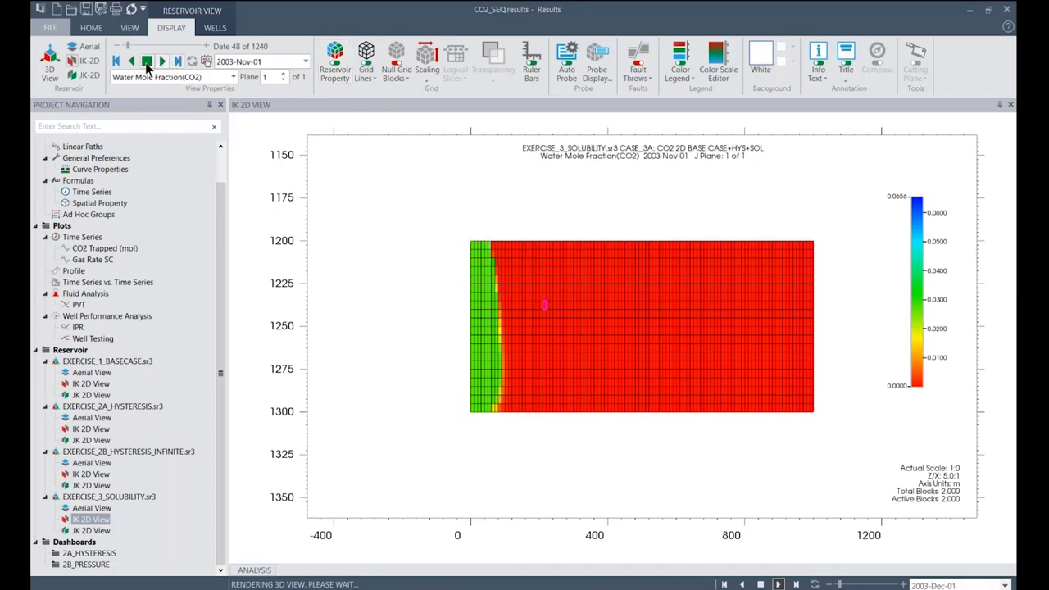
Step: Set the legend's maximum to 0.03 in the Color Scale Editor
right_click(901, 260)
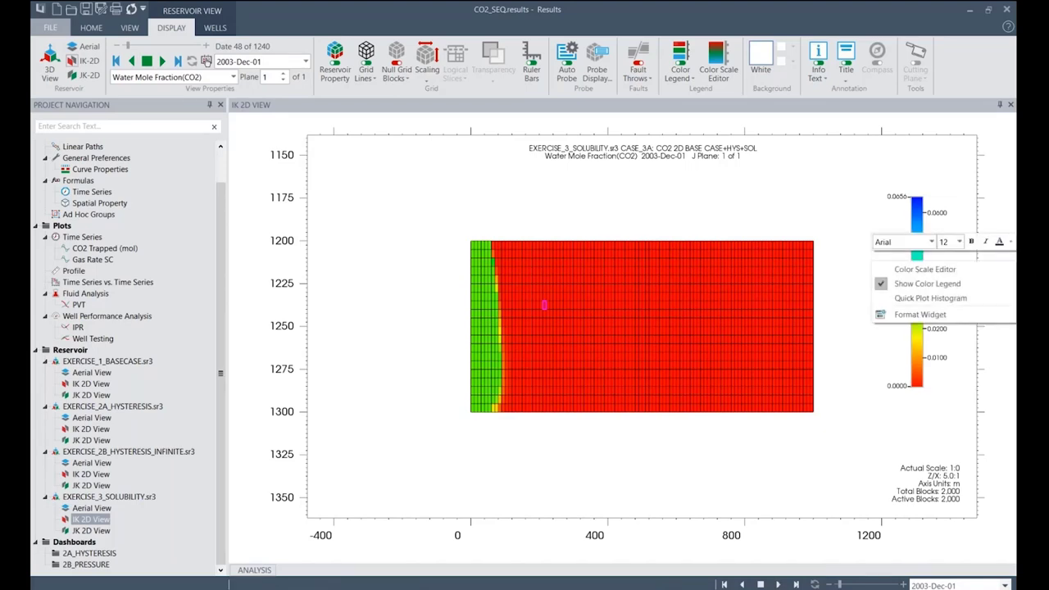
click(928, 272)
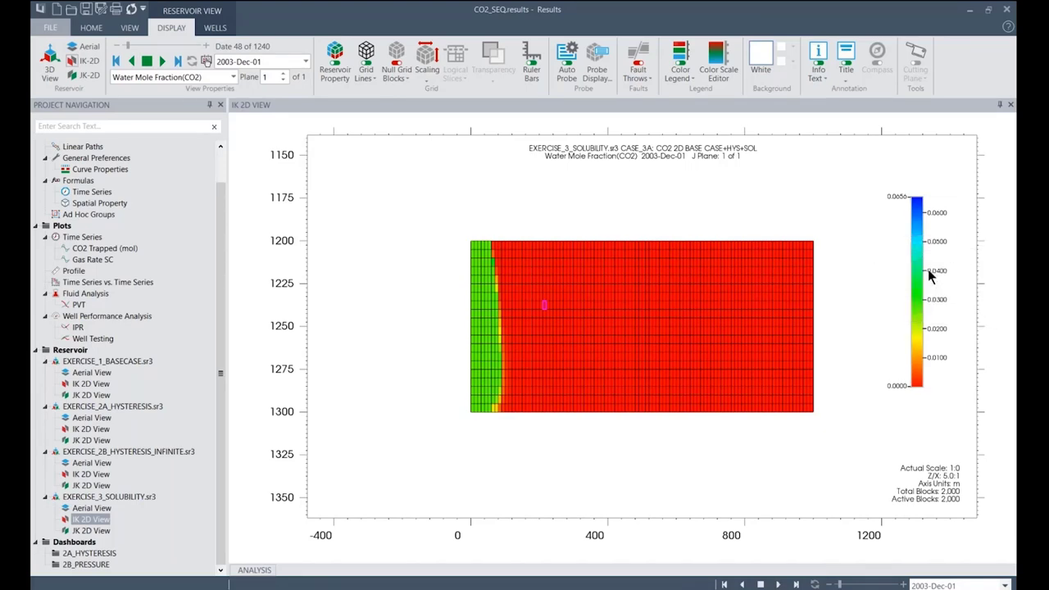
drag(524, 111, 811, 131)
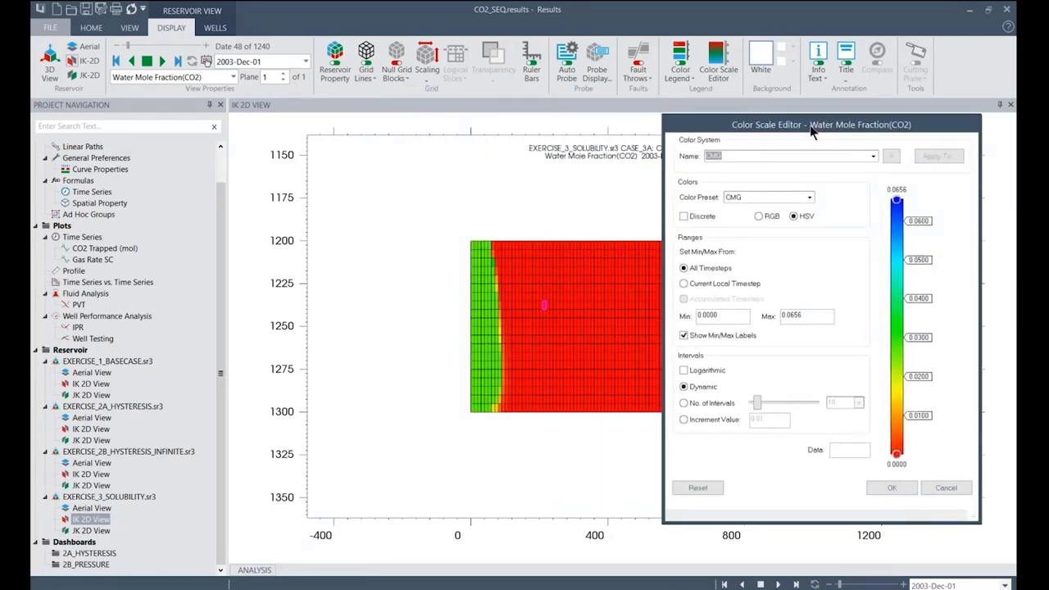
double_click(792, 316)
text(0.03)
click(900, 489)
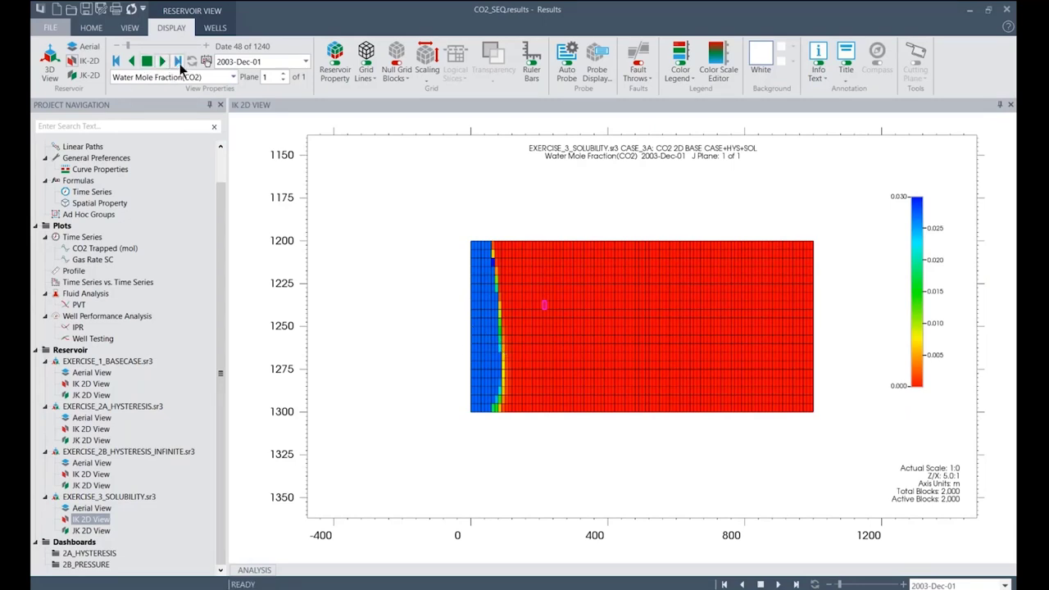
mouse_move(475, 361)
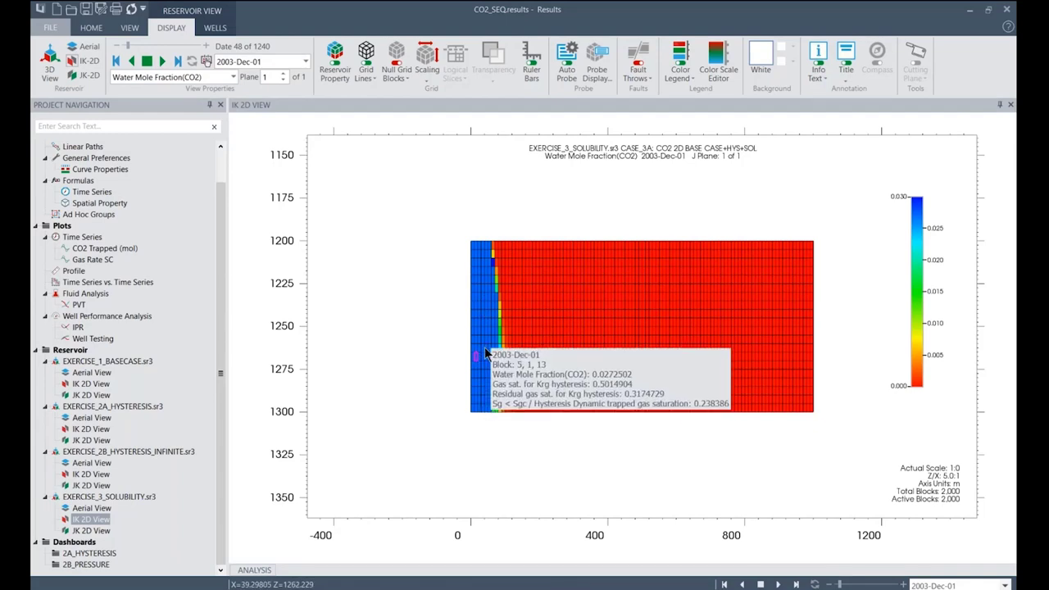
Step: Replace the Krg hysteresis, residual and trapped gas saturation probe properties with Water Mole Fraction(CO2)
click(596, 72)
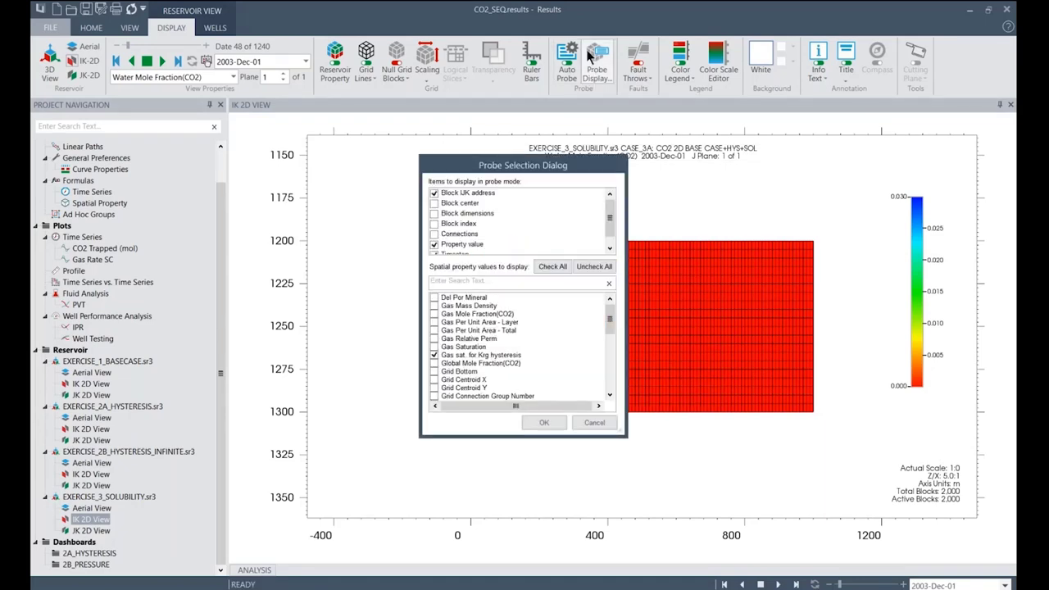
click(435, 355)
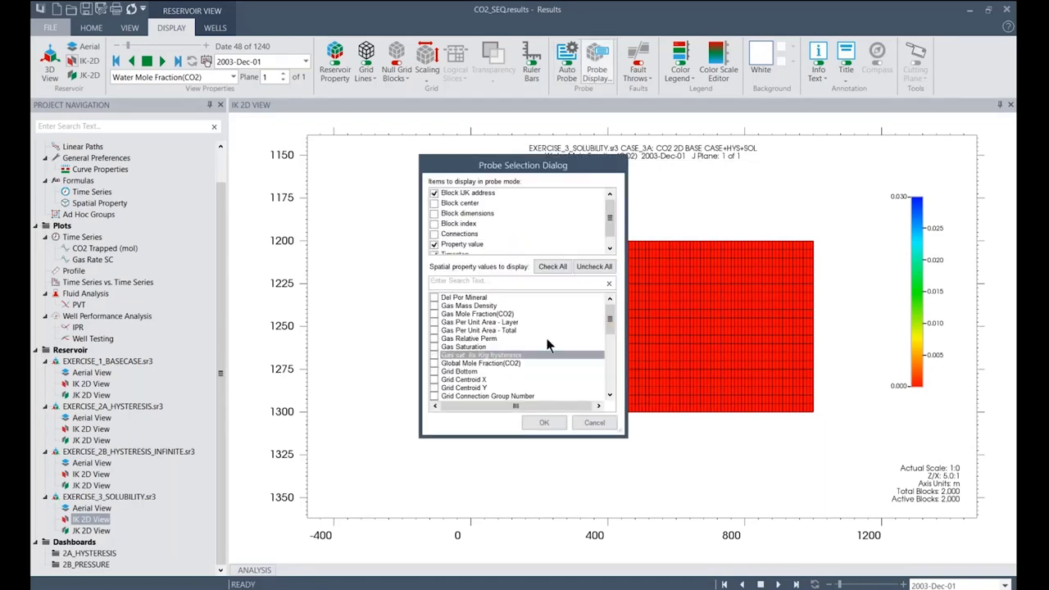
drag(609, 319, 615, 375)
click(435, 346)
click(435, 346)
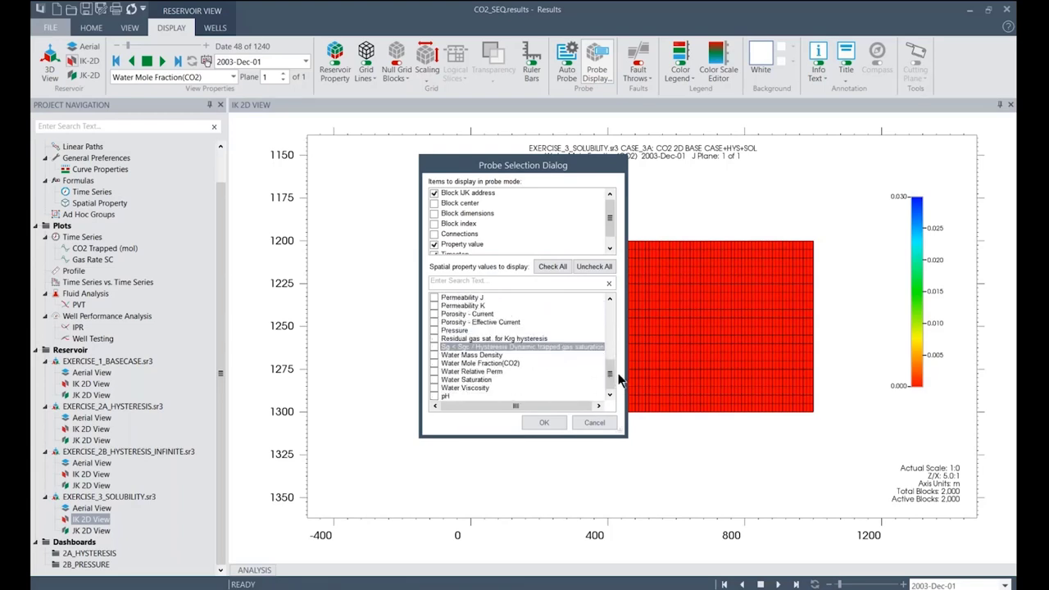
drag(611, 375, 621, 394)
click(435, 363)
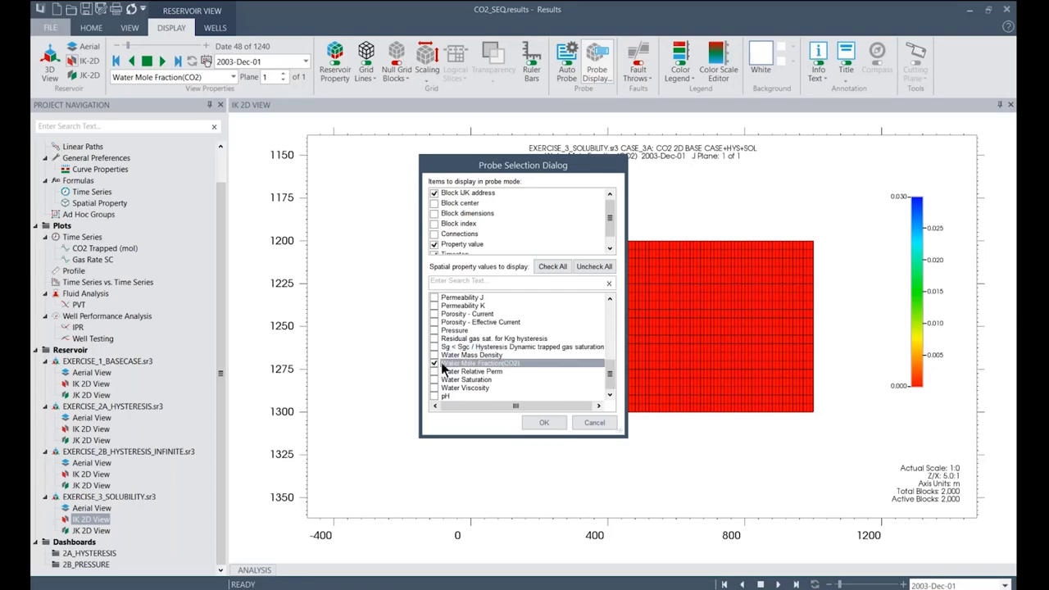
click(543, 422)
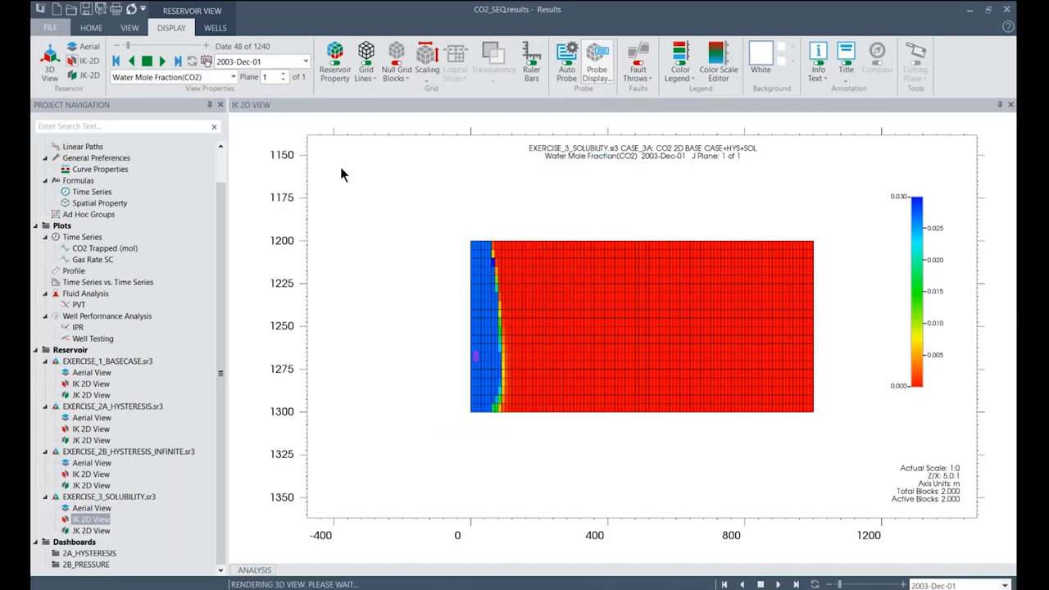
click(182, 63)
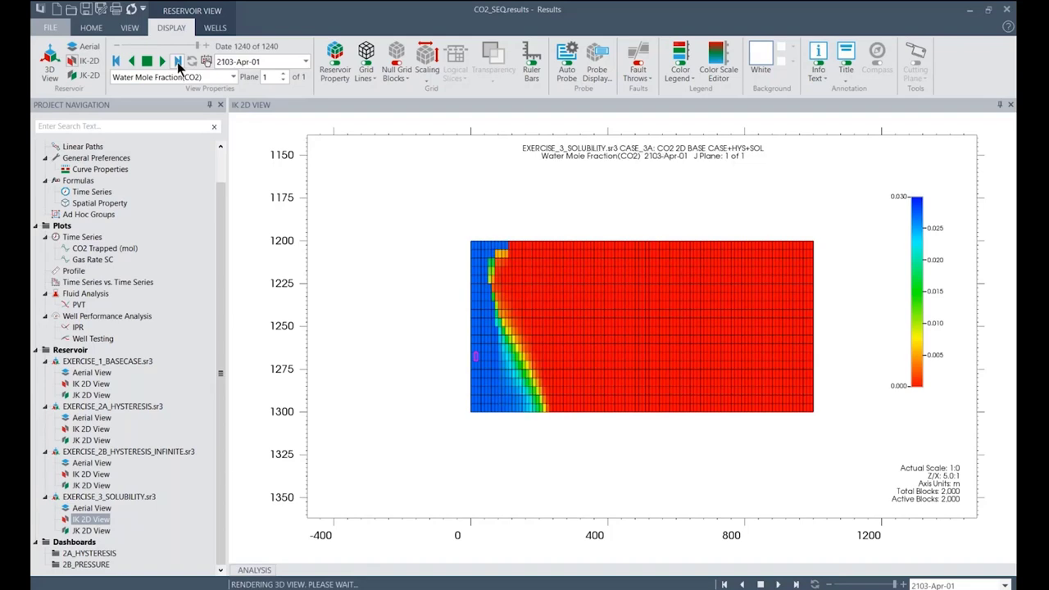
mouse_move(490, 392)
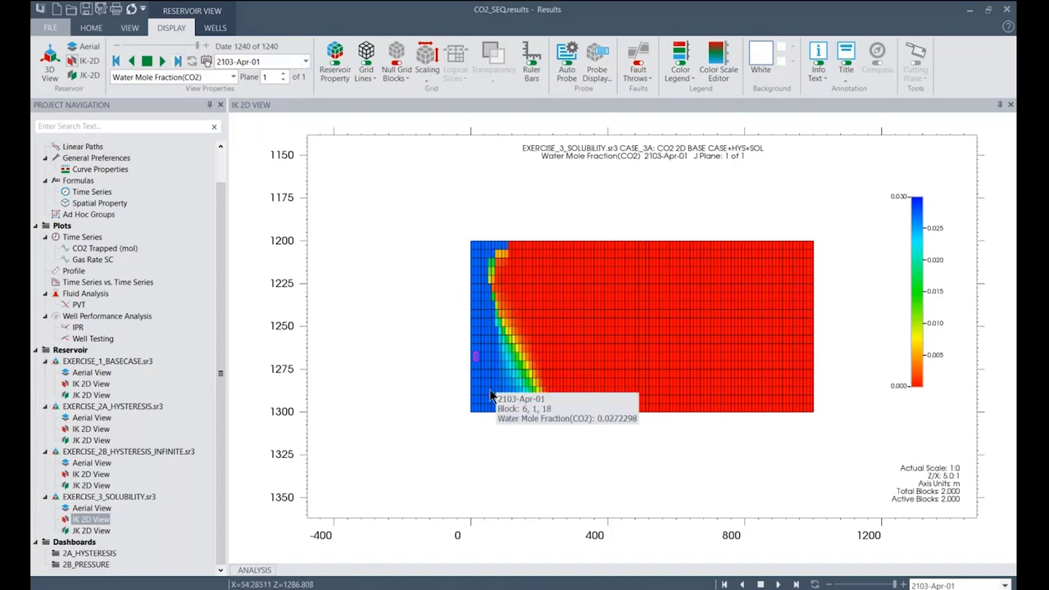
mouse_move(528, 380)
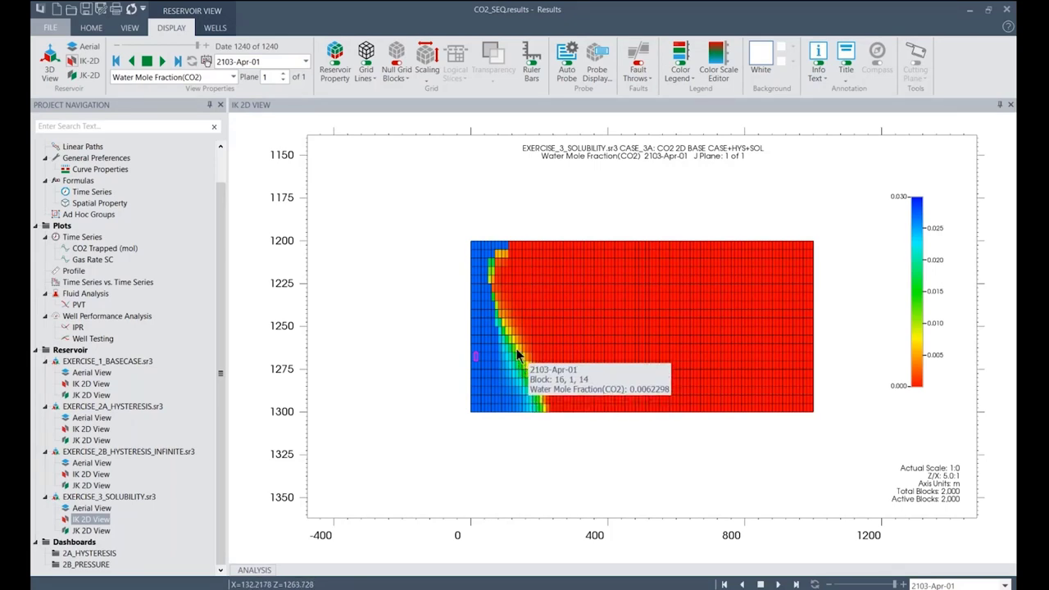
mouse_move(502, 336)
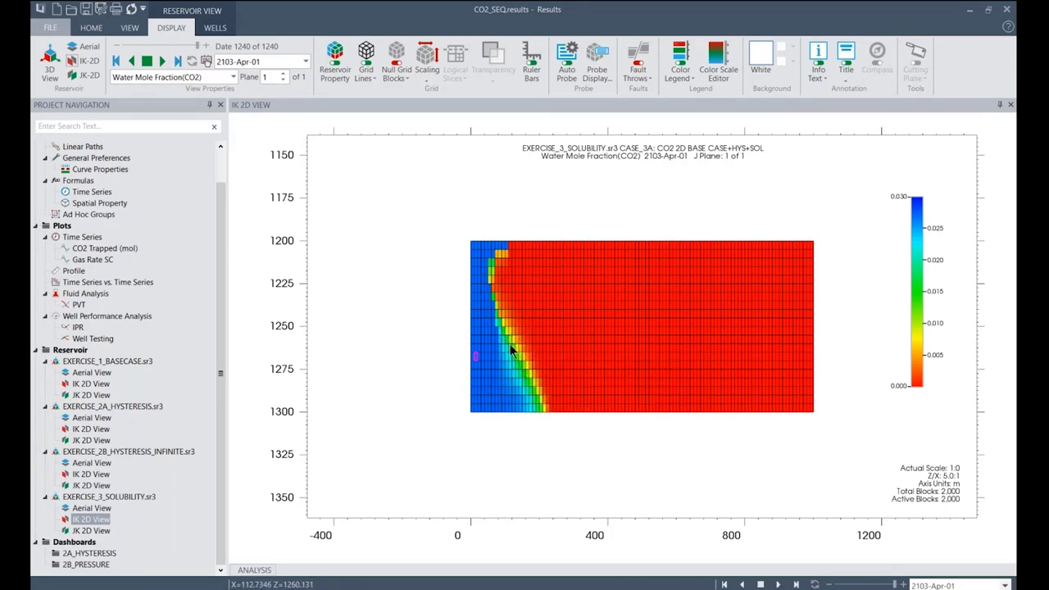
mouse_move(491, 361)
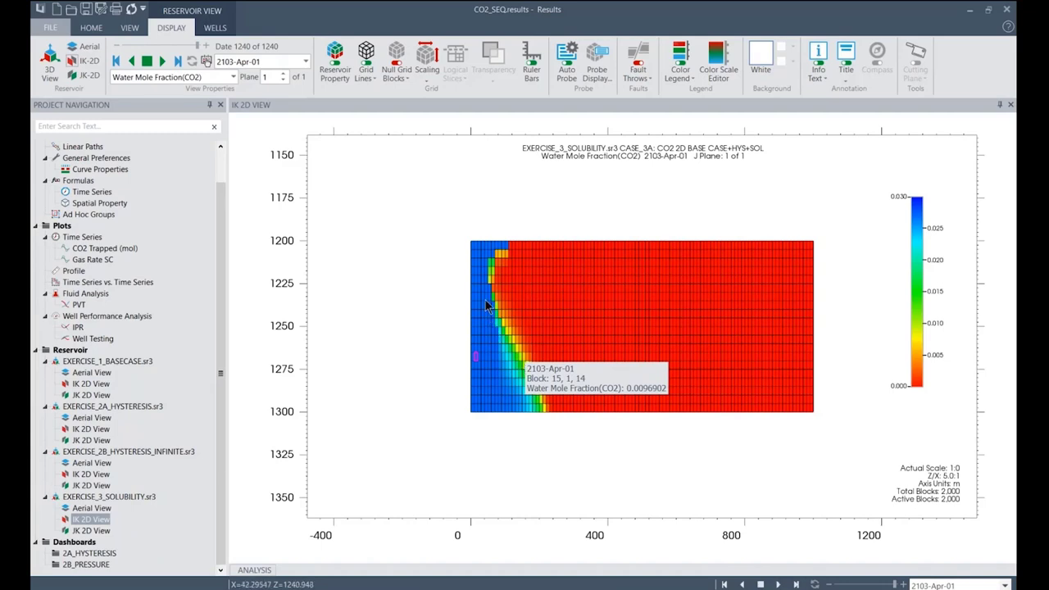
mouse_move(505, 254)
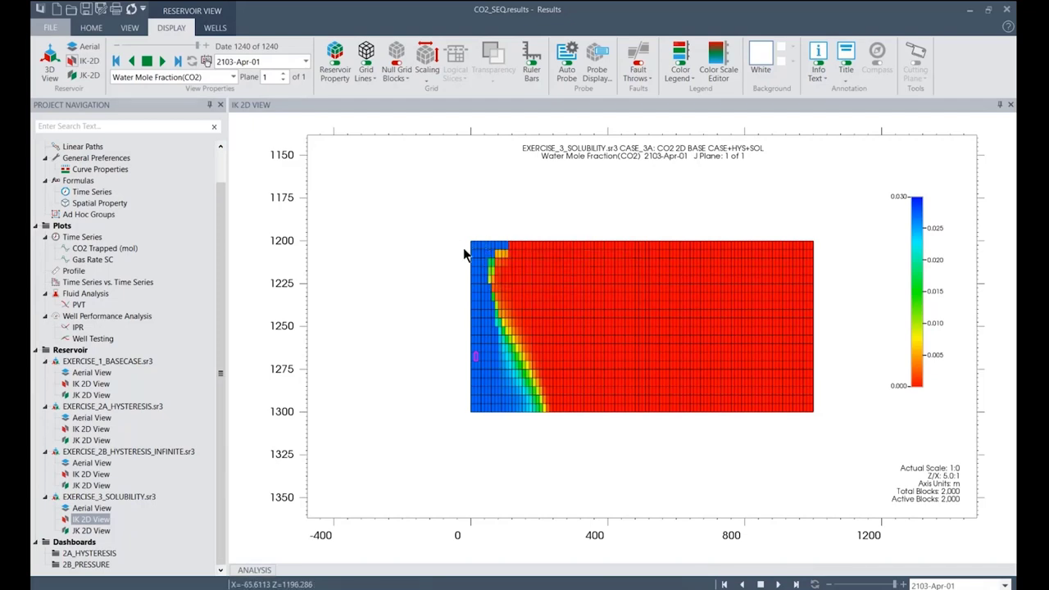
Step: Recolour the solubility cross-section by Water Mass Density instead of CO2 water mole fraction
right_click(549, 198)
click(632, 178)
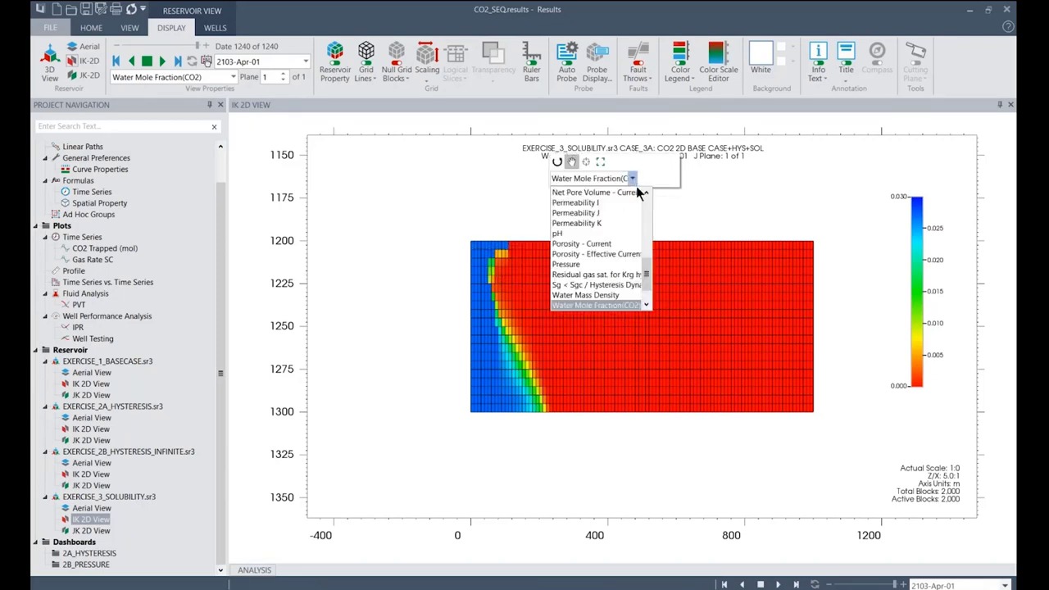
scroll(649, 290, down, 1)
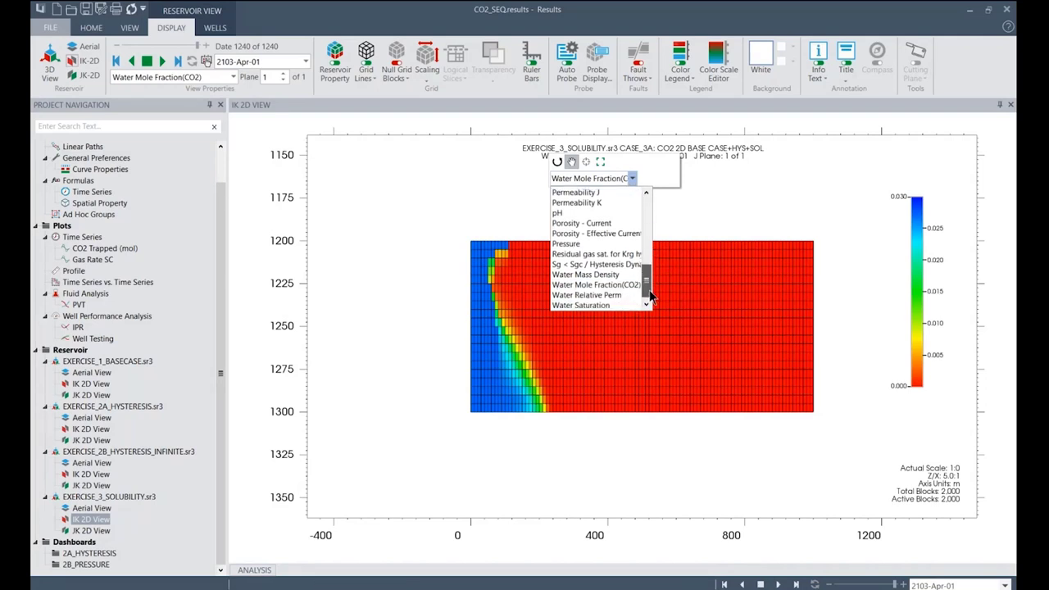
click(599, 275)
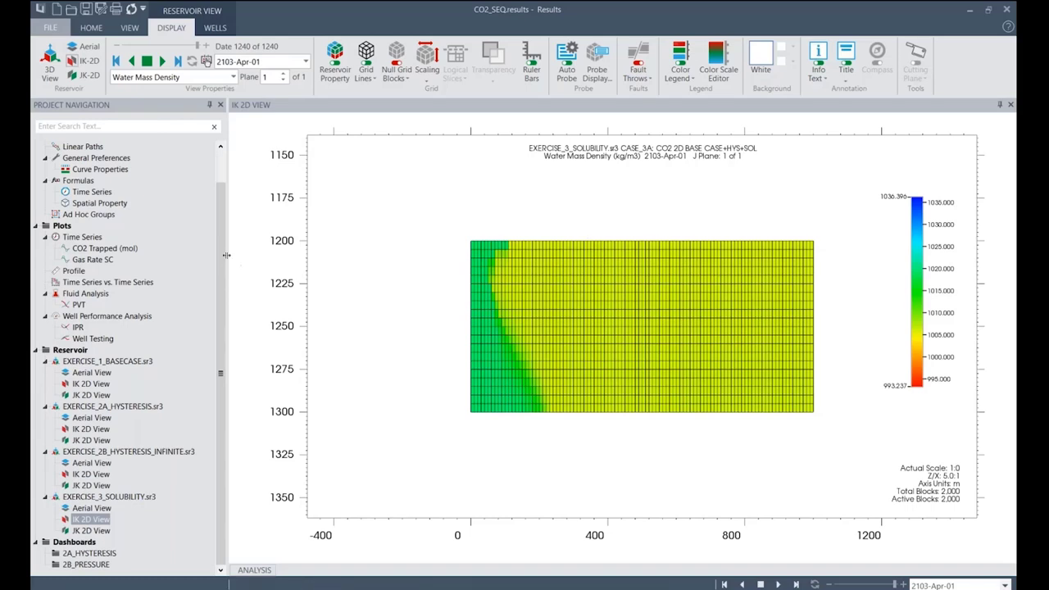
scroll(225, 239, up, 1)
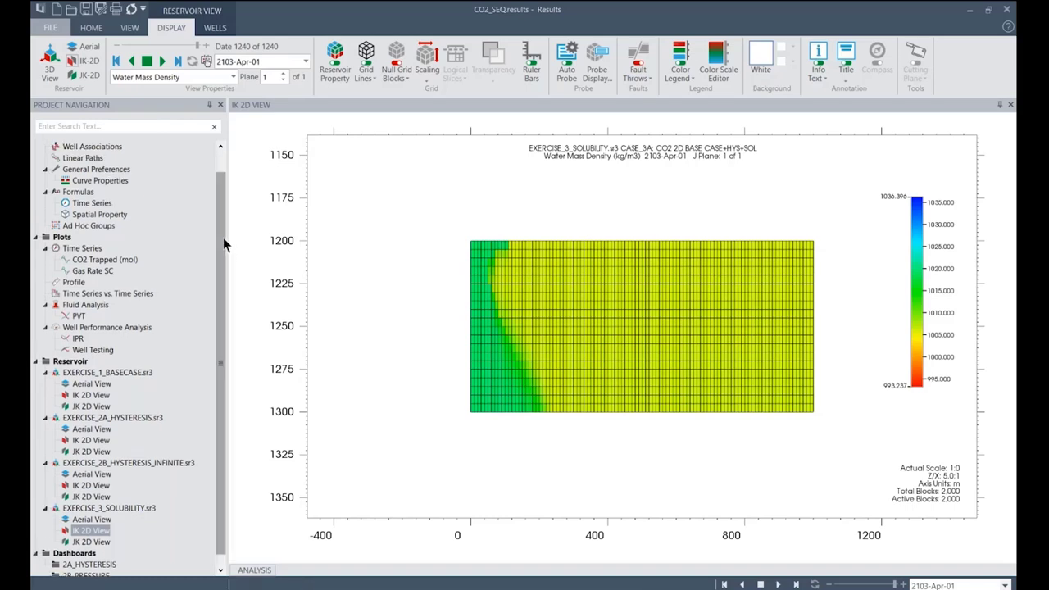
Step: Start a new time series plot using Special History data from EXERCISE_3_SOLUBILITY.sr3
click(83, 247)
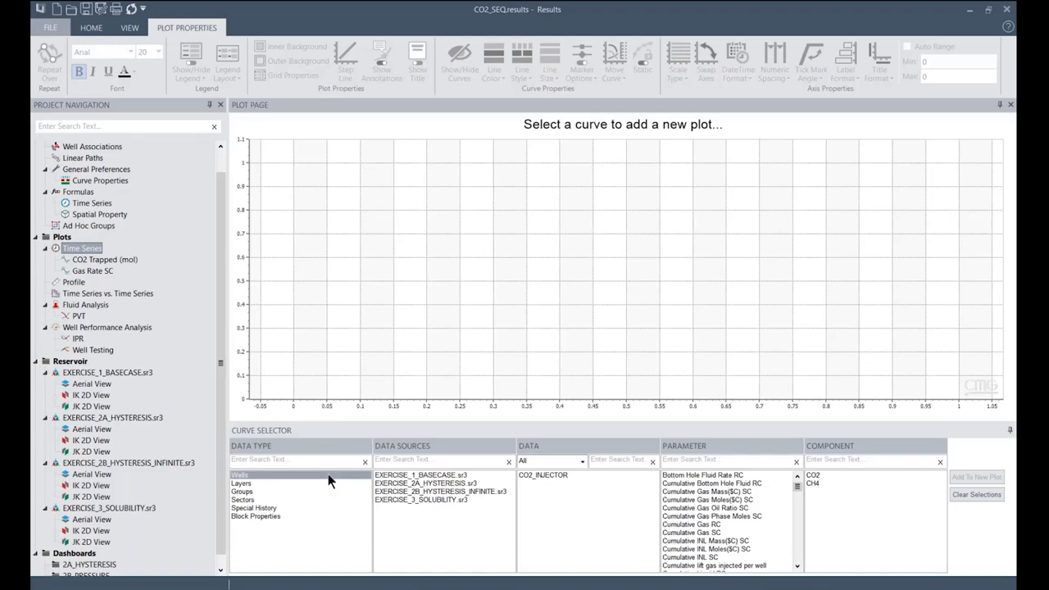
click(379, 501)
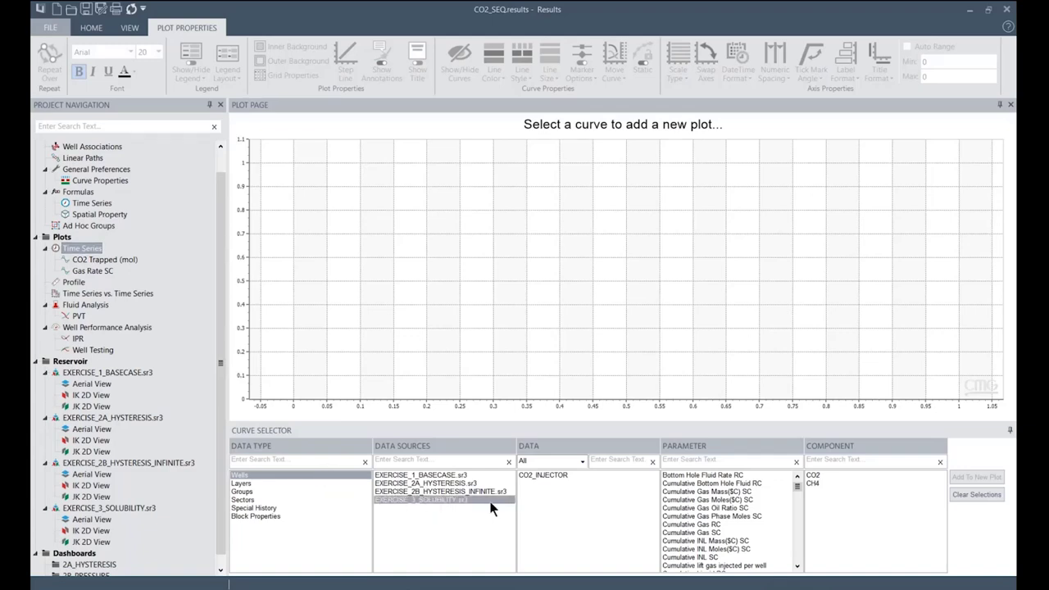
click(252, 508)
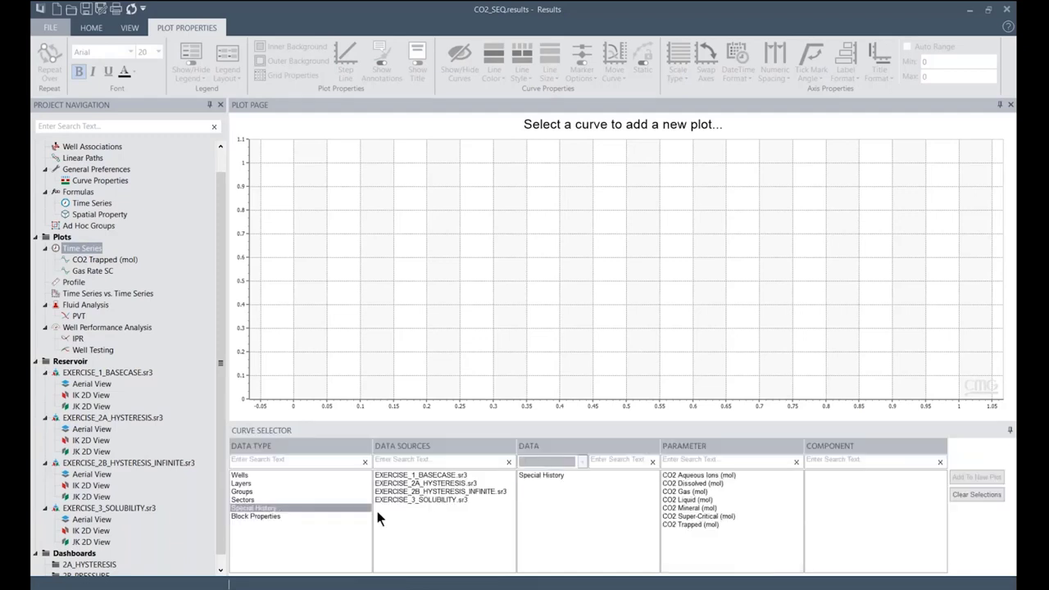
click(455, 502)
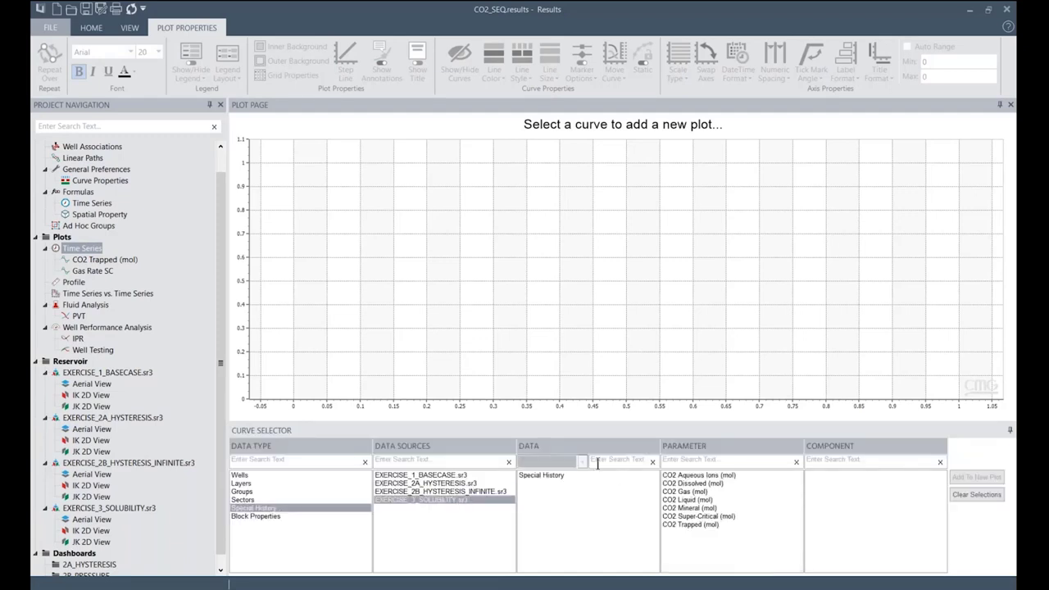
click(561, 476)
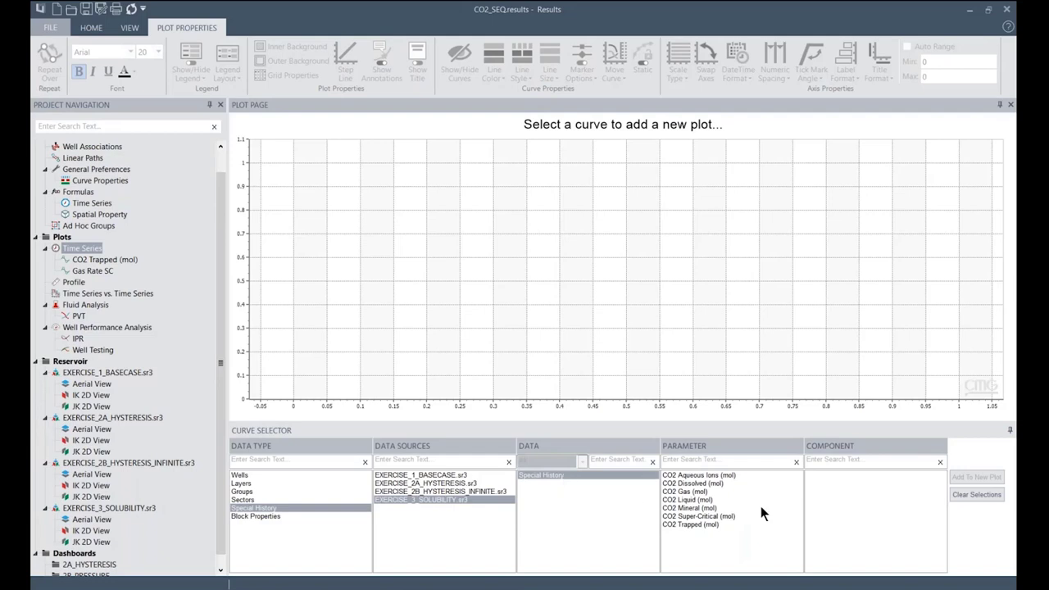
Step: Plot CO2 Trapped, Super-Critical, Liquid and Dissolved (mol) together on a new plot
click(700, 524)
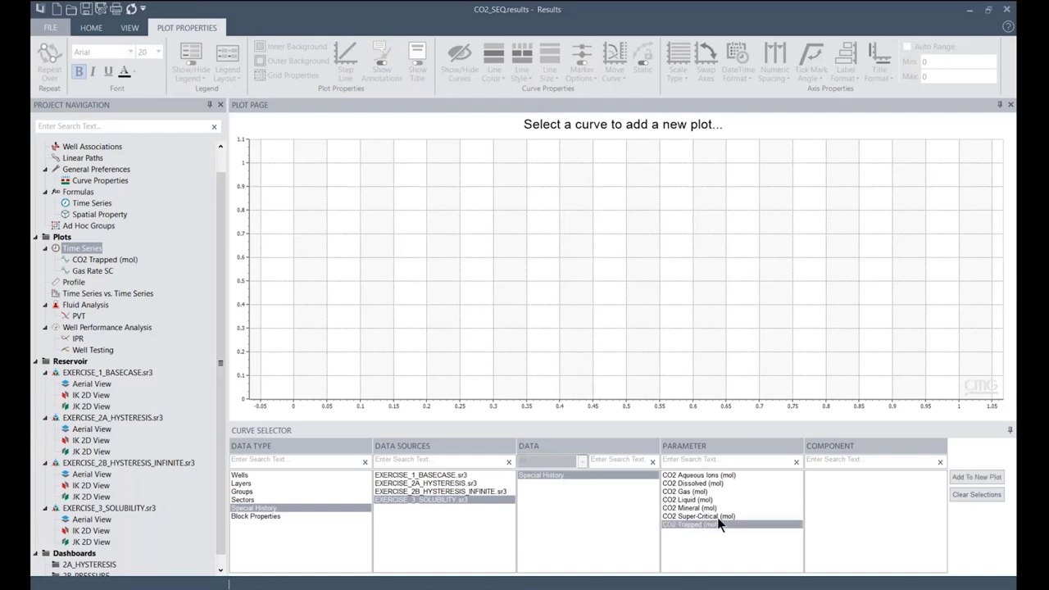
ctrl+click(700, 516)
ctrl+click(675, 500)
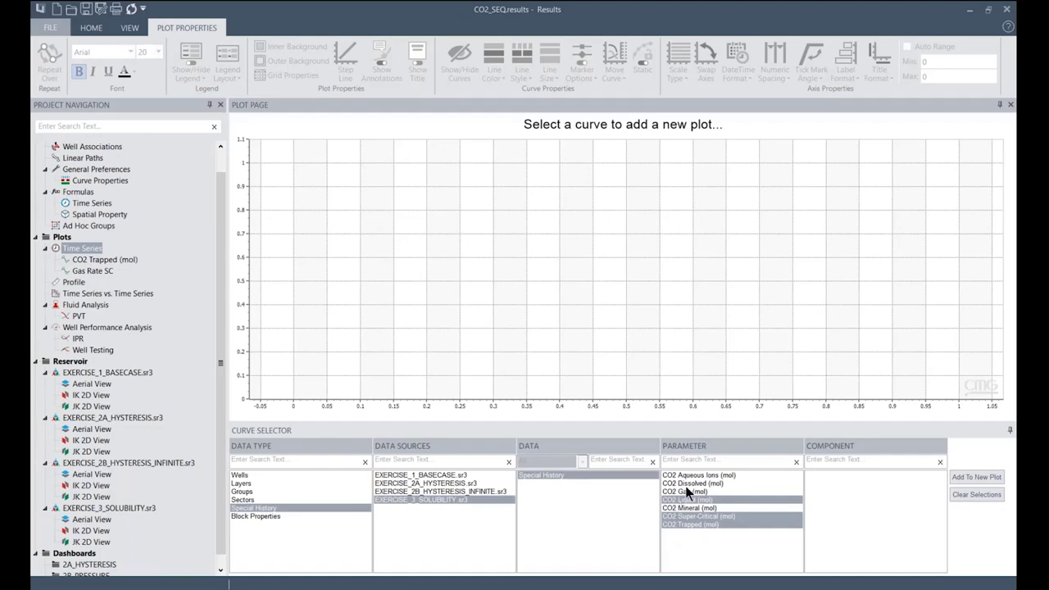
ctrl+click(705, 484)
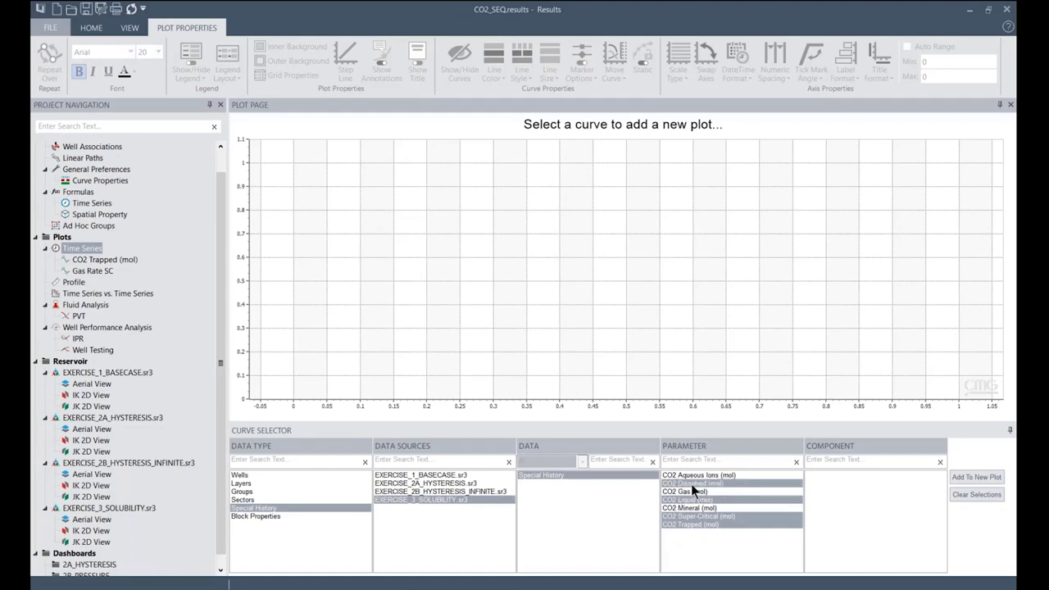
click(979, 479)
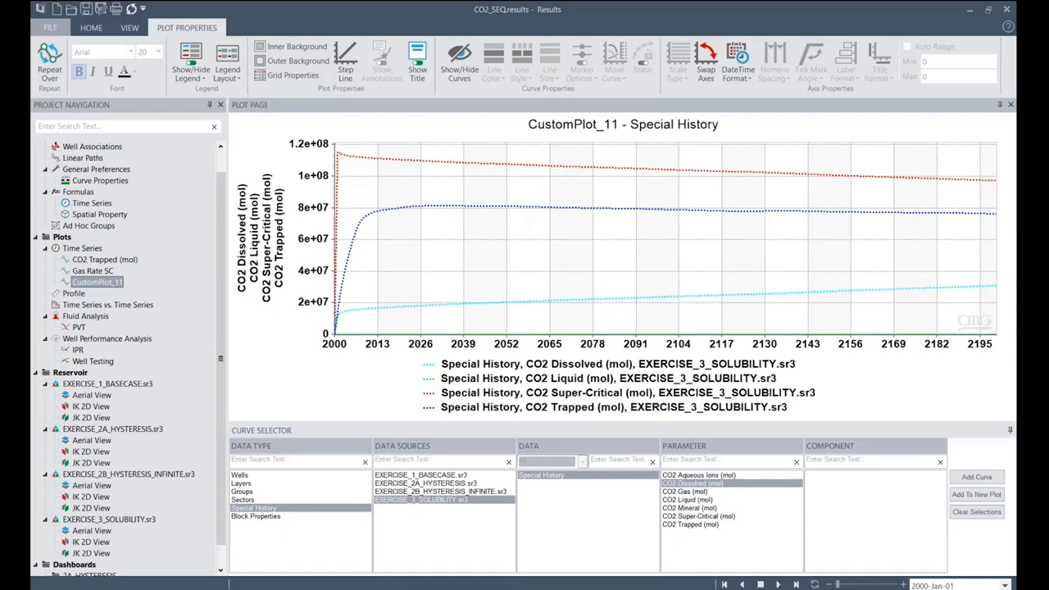
Step: Inspect the curve values, highlight CO2 Trapped, then add CO2 Gas (mol) as a fifth curve
mouse_move(458, 307)
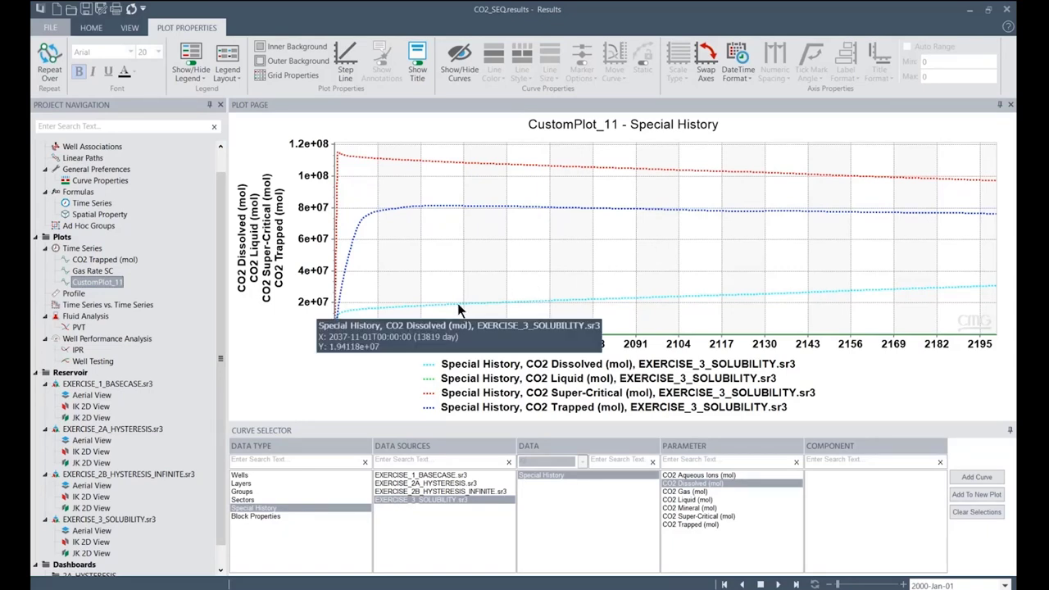
mouse_move(444, 208)
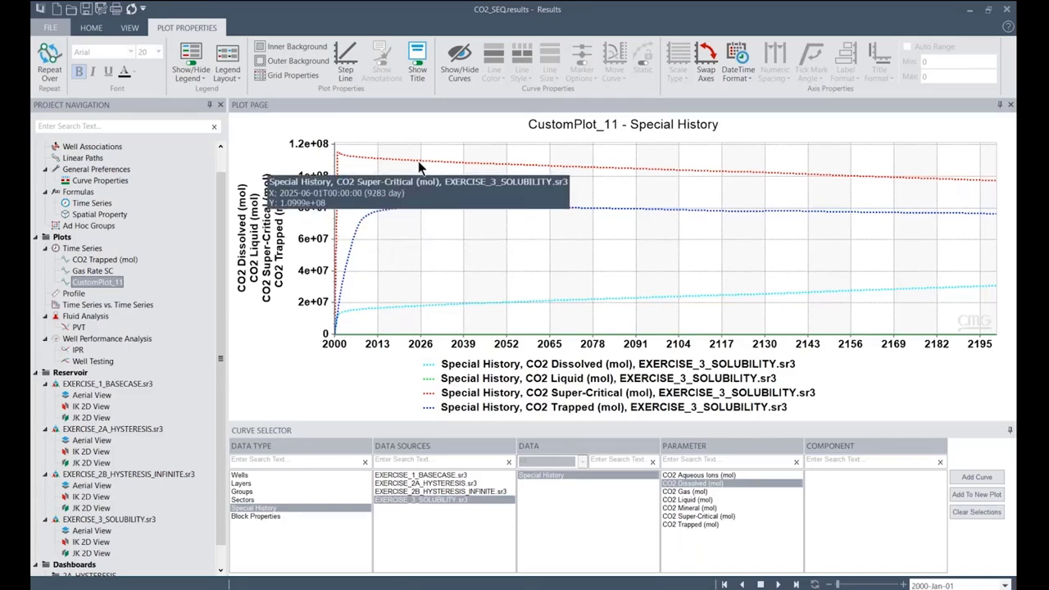
mouse_move(355, 162)
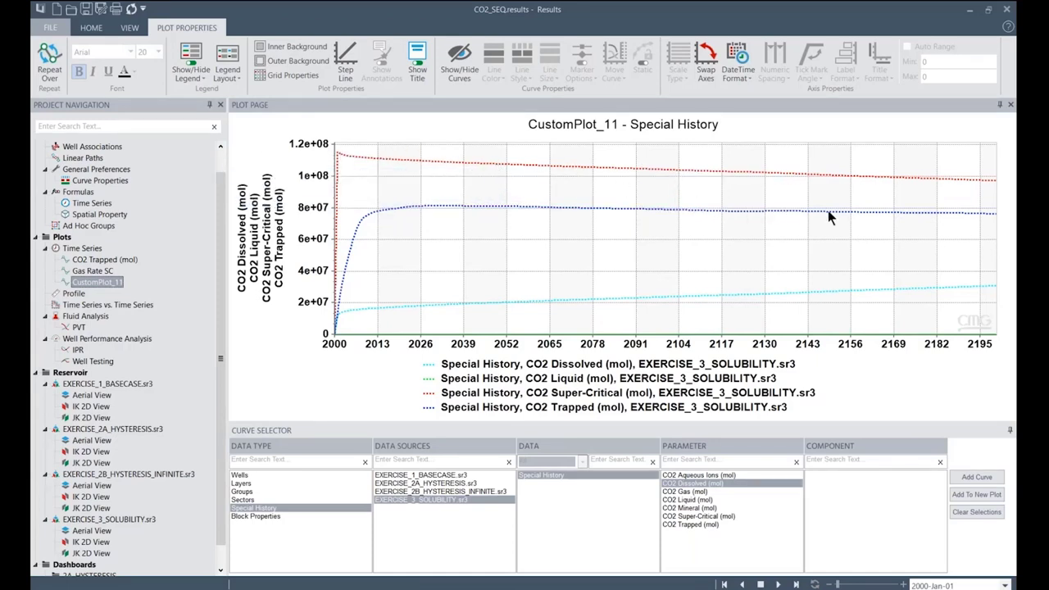
click(520, 209)
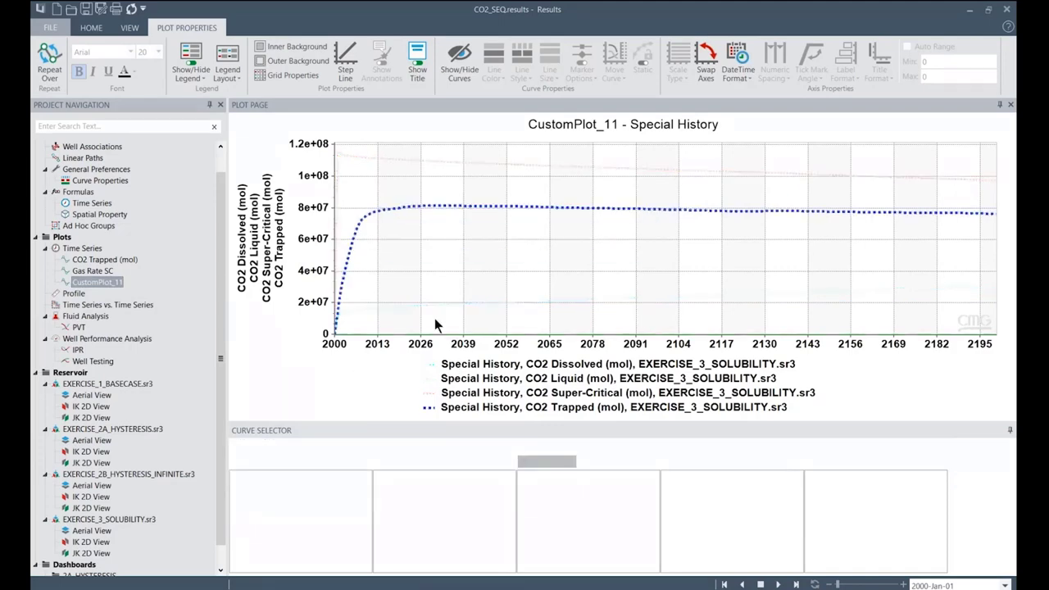
click(635, 251)
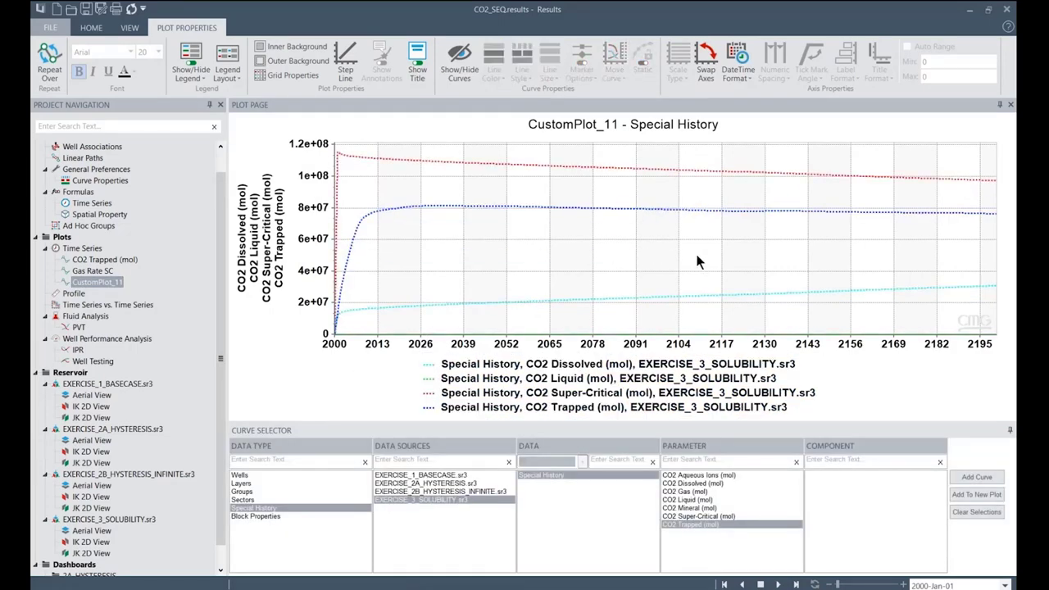
click(685, 491)
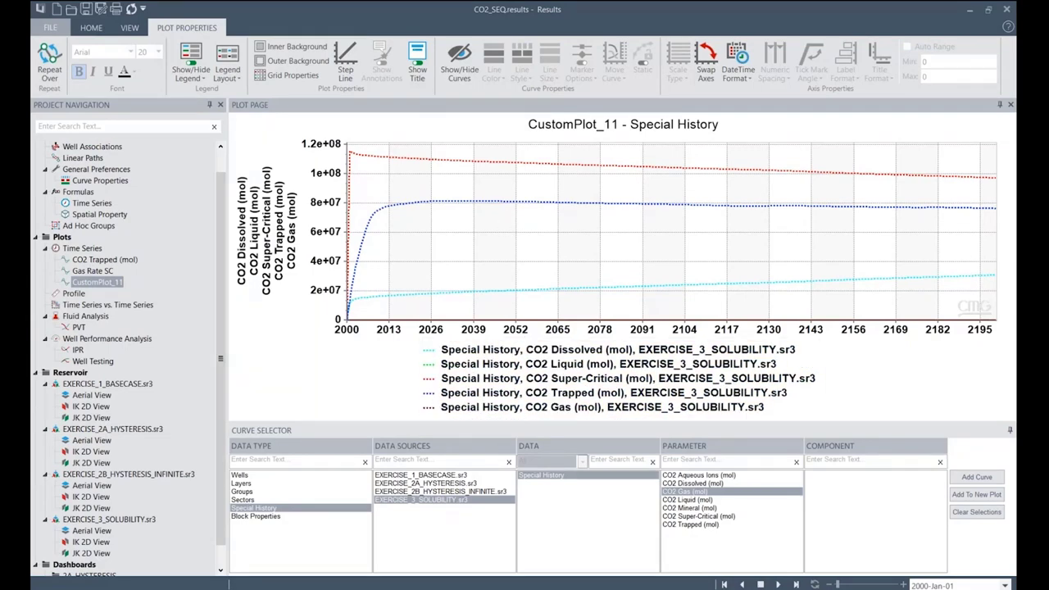
mouse_move(616, 588)
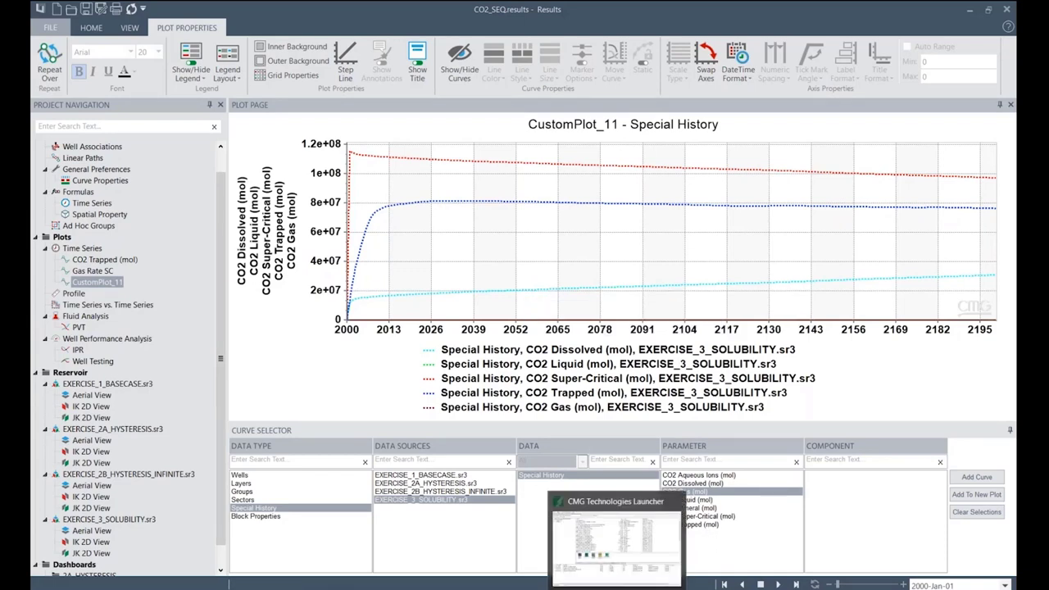
Step: Open EXERCISE_3_SOLUBILITY.out from the CMG Launcher in TextPad, maximized
click(644, 541)
scroll(521, 285, down, 5)
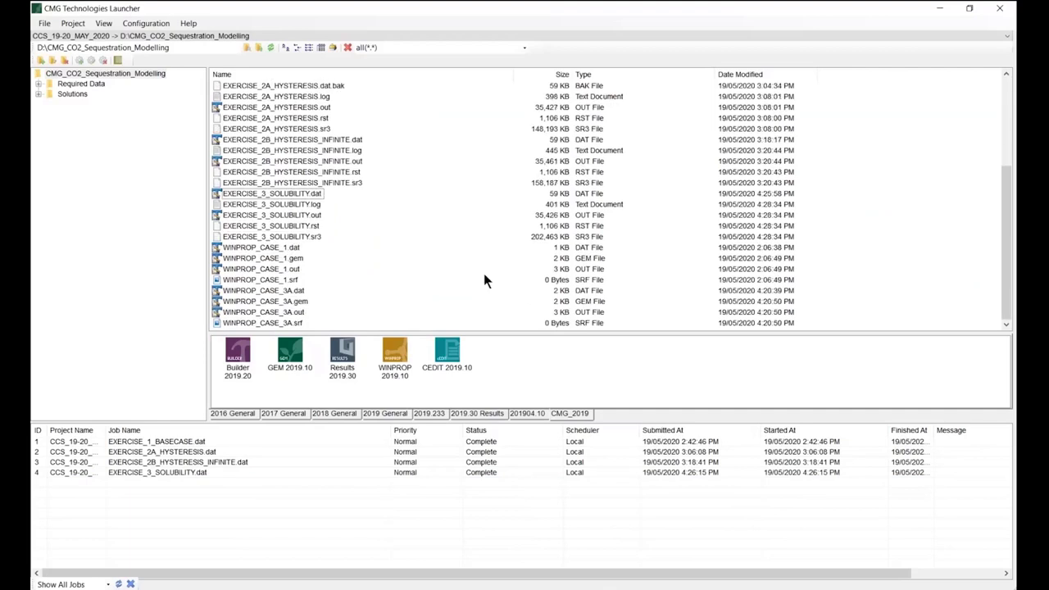
click(277, 215)
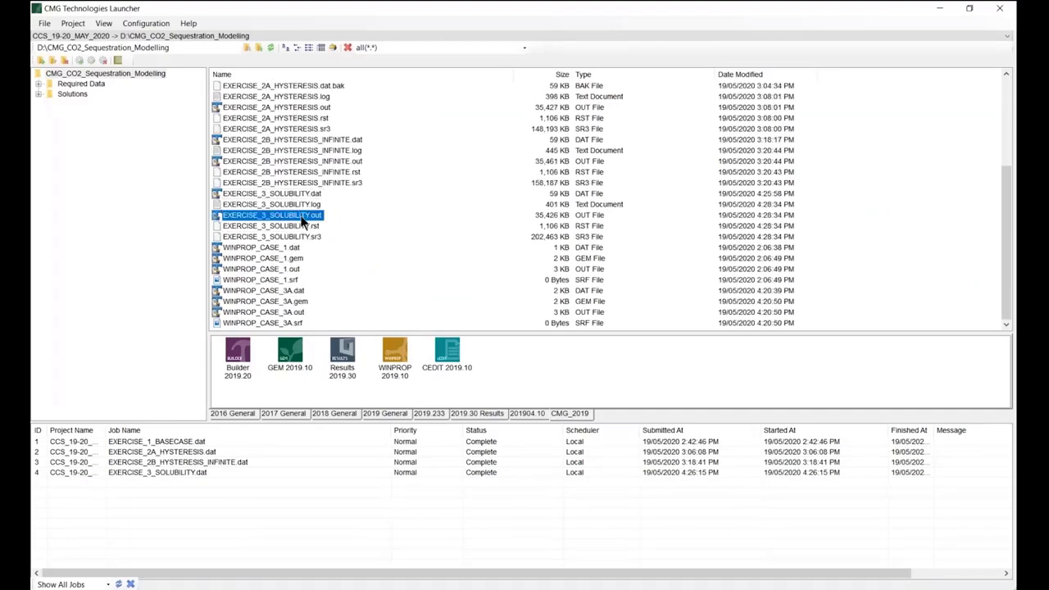
right_click(302, 217)
click(338, 371)
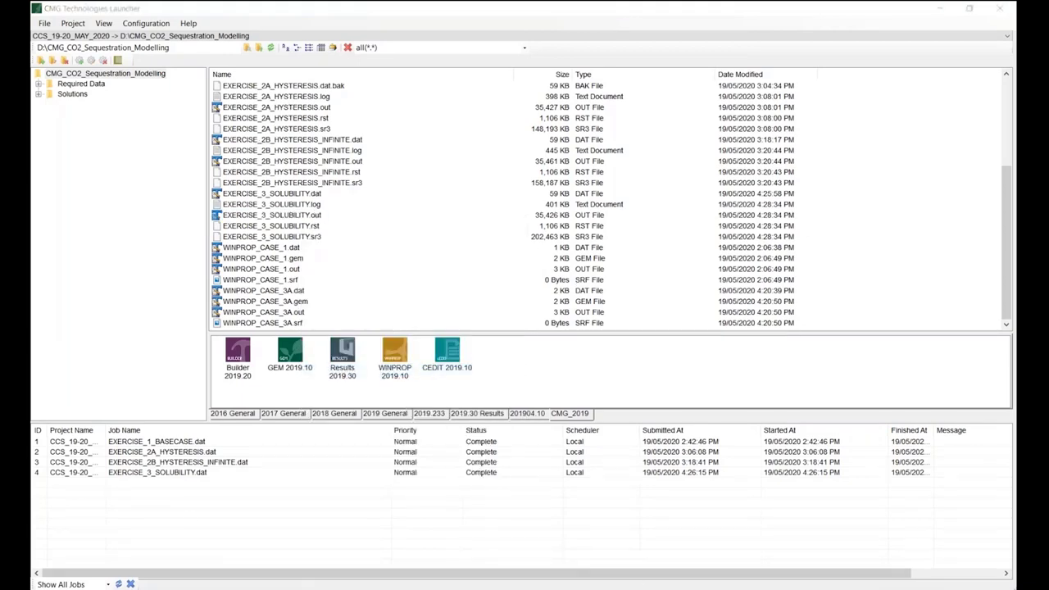
click(617, 120)
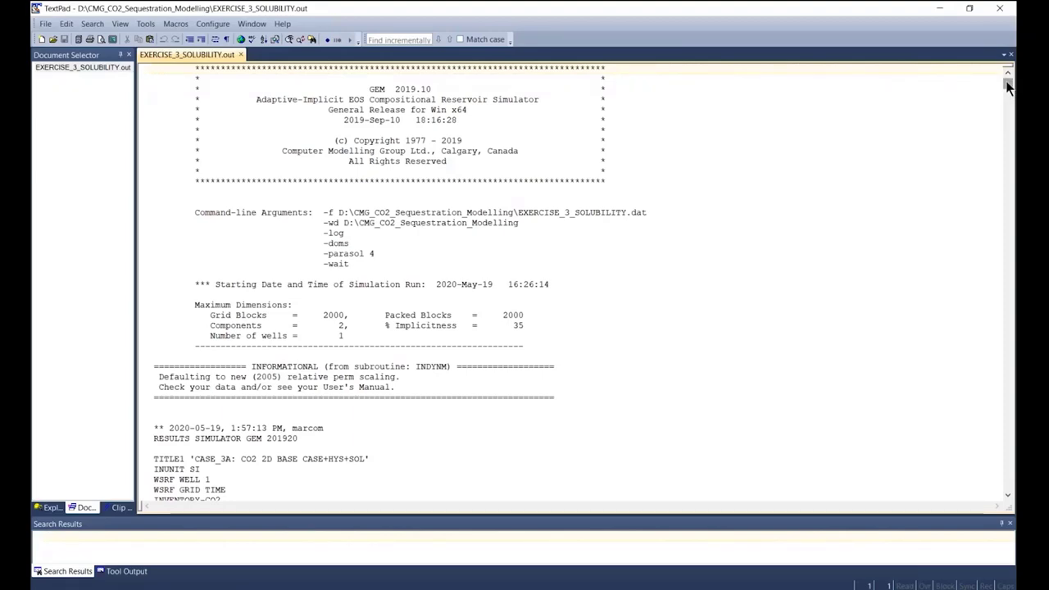
Step: Go to the end of the output file and scroll up to the CO2 Storage Amounts table
drag(1007, 82, 1013, 491)
click(311, 426)
scroll(454, 325, up, 20)
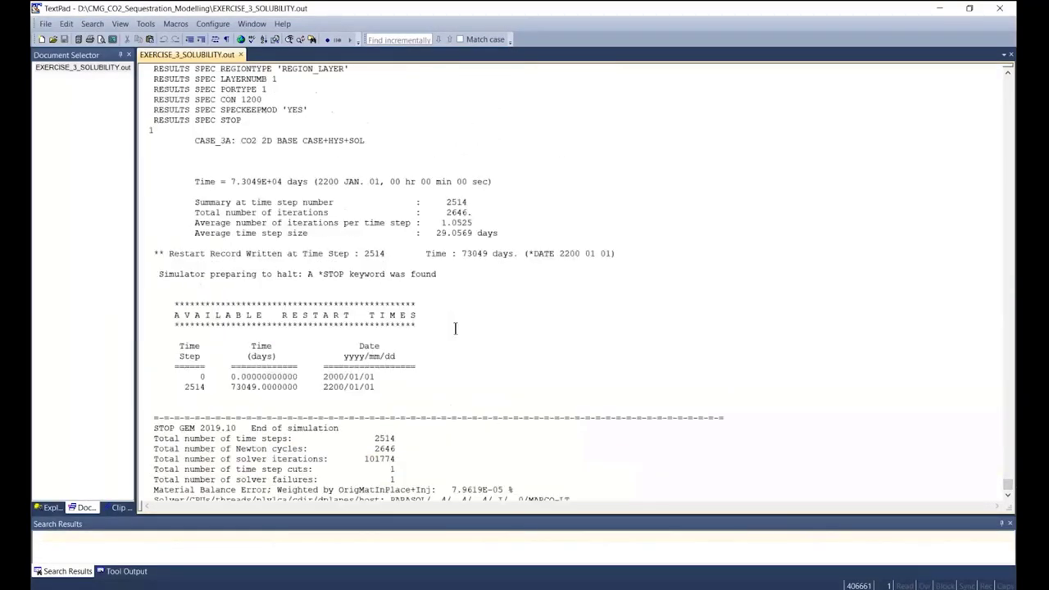
scroll(458, 335, up, 20)
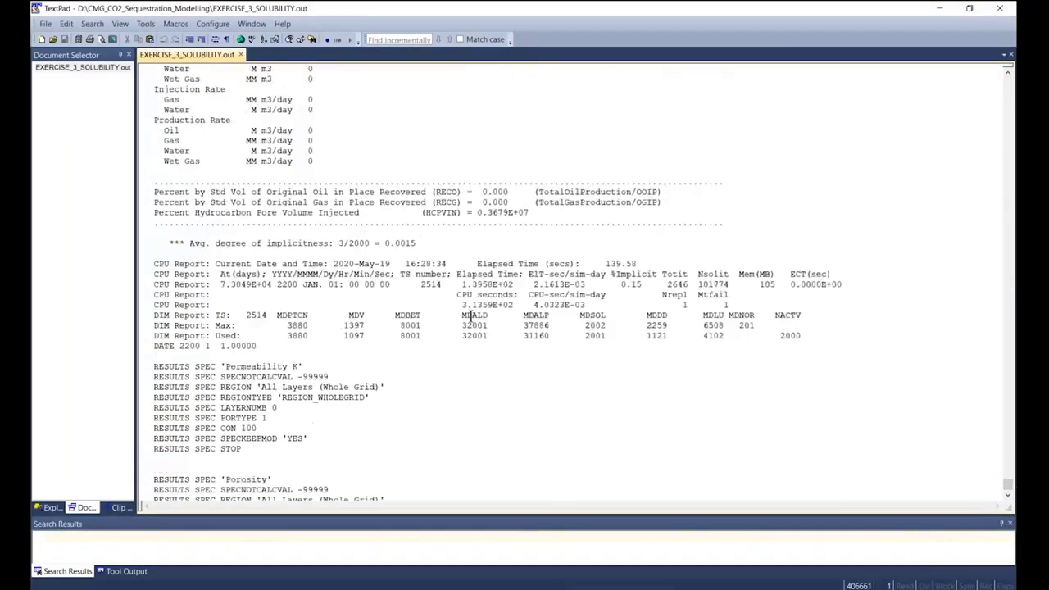
scroll(471, 318, down, 8)
scroll(476, 322, up, 19)
scroll(478, 324, up, 7)
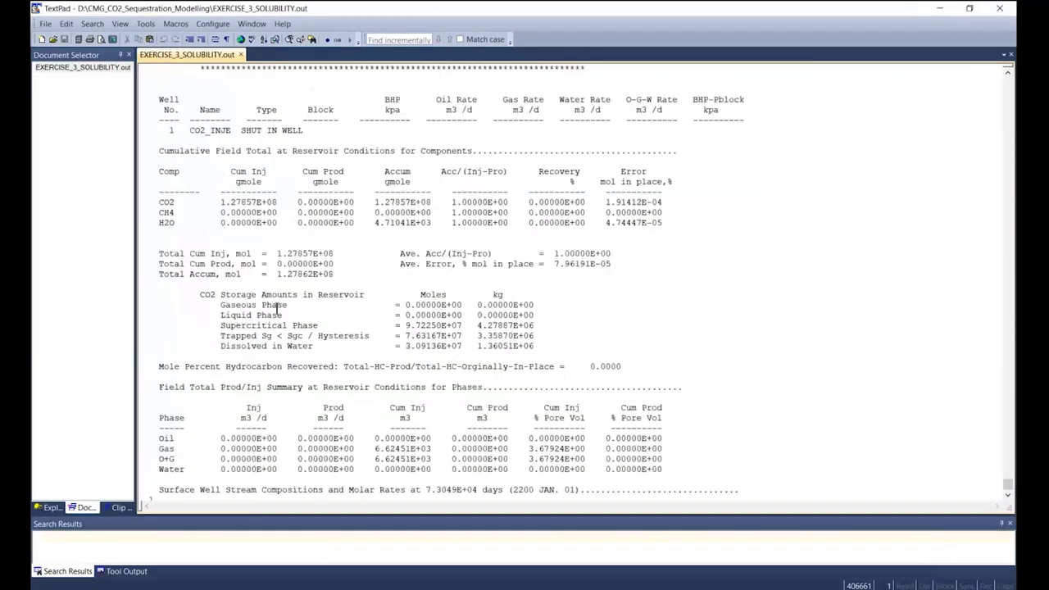
Step: Select the six CO2 Storage Amounts in Reservoir lines (dissolved 3.09136E+07, trapped 7.63167E+07, supercritical 9.72250E+07 moles)
drag(159, 171, 702, 348)
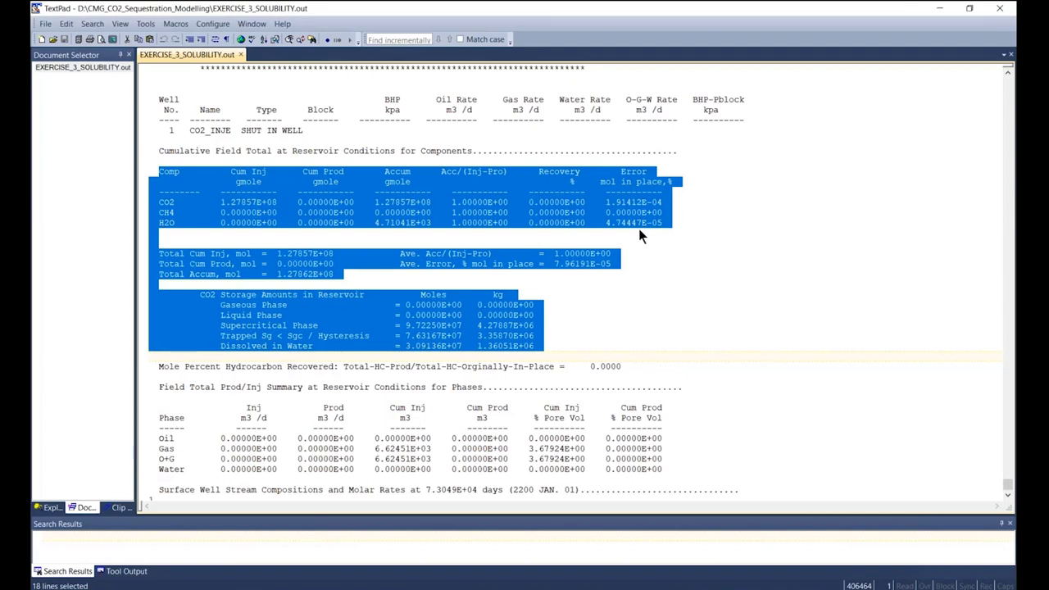
click(281, 302)
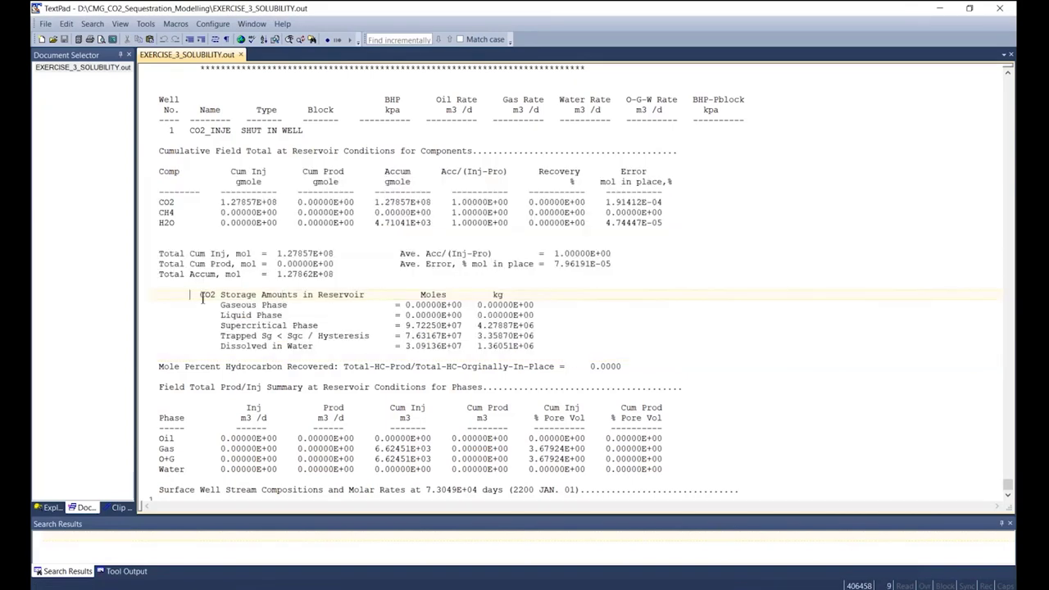
drag(190, 295, 584, 358)
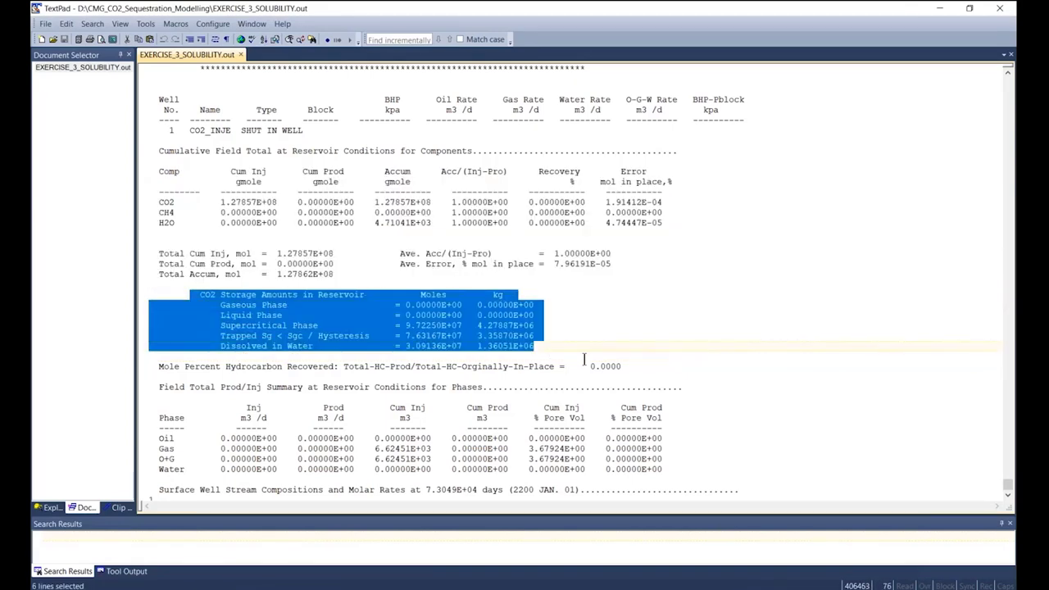